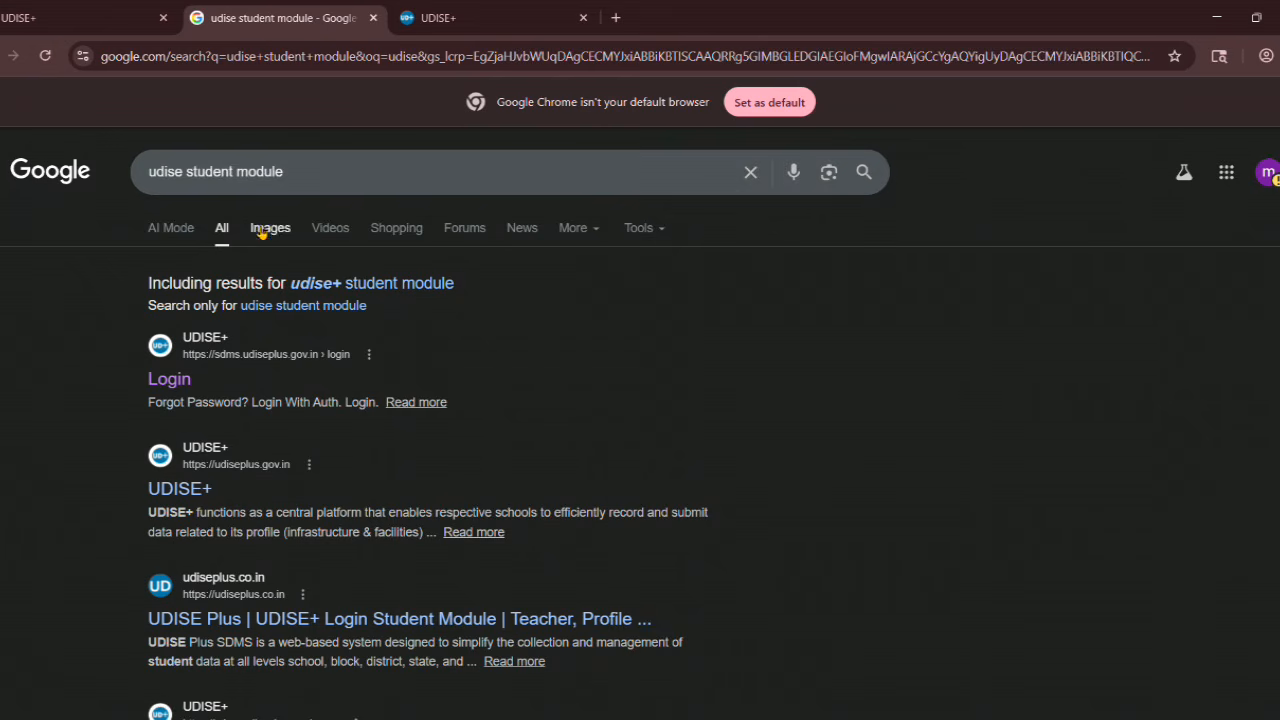
# Open the UDISE+ SDMS login page from the search results and log in after entering the captcha code
pyautogui.click(169, 380)
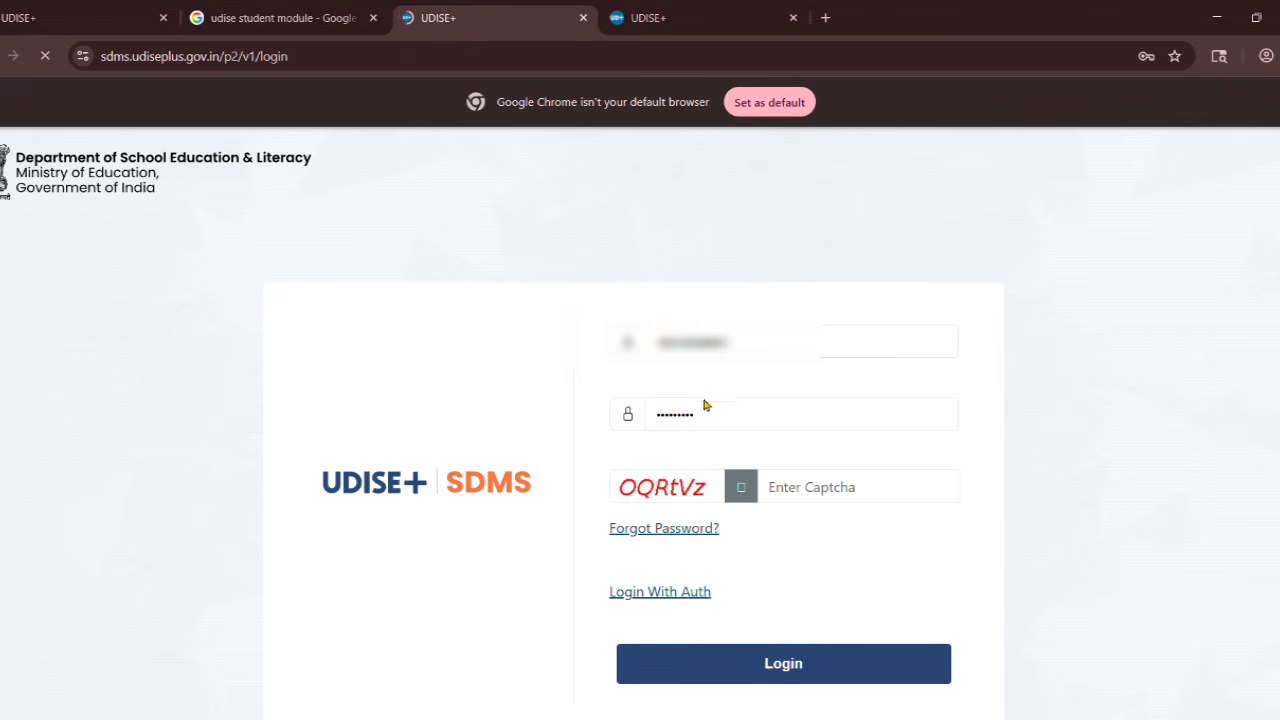
pyautogui.click(813, 495)
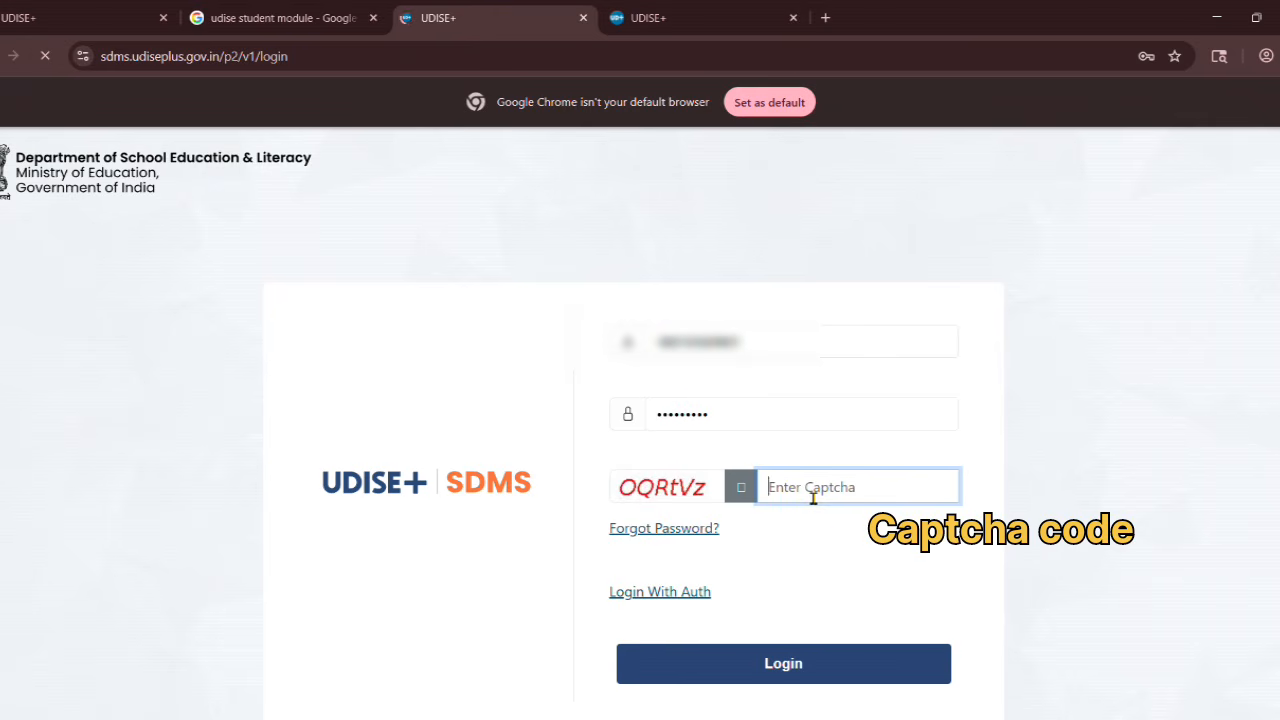
pyautogui.write('OQRtVz')
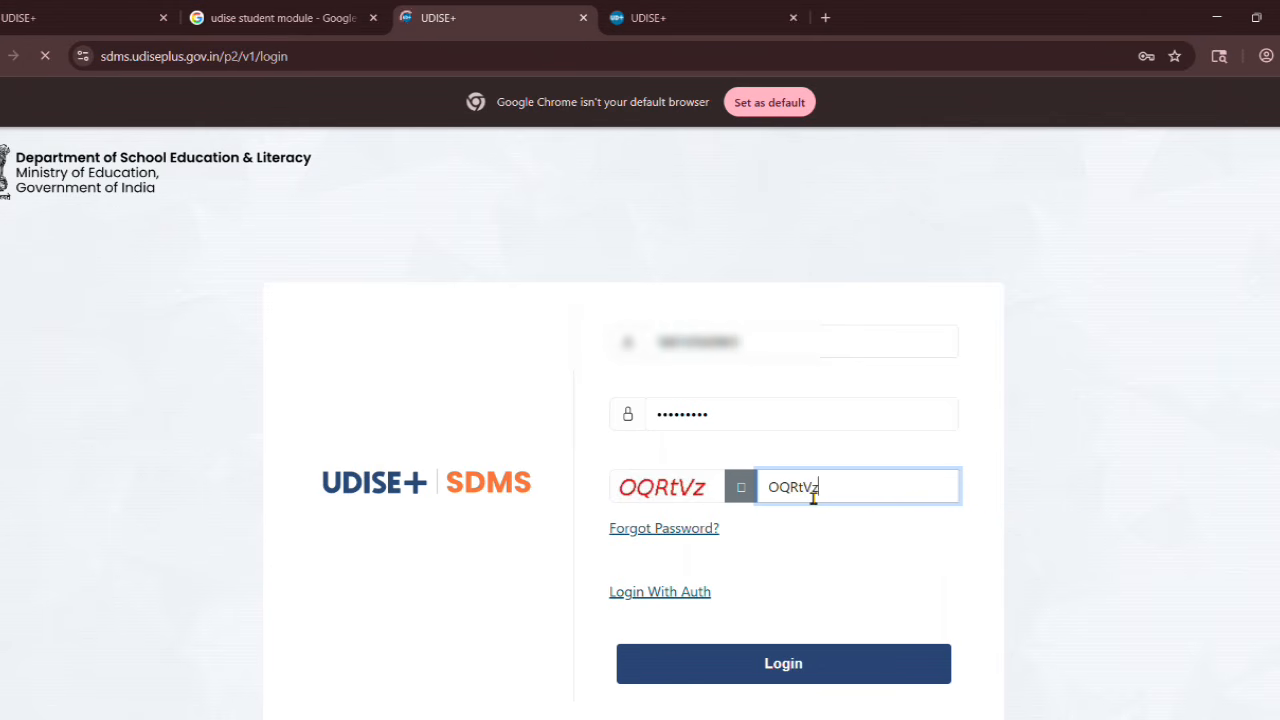
pyautogui.click(803, 665)
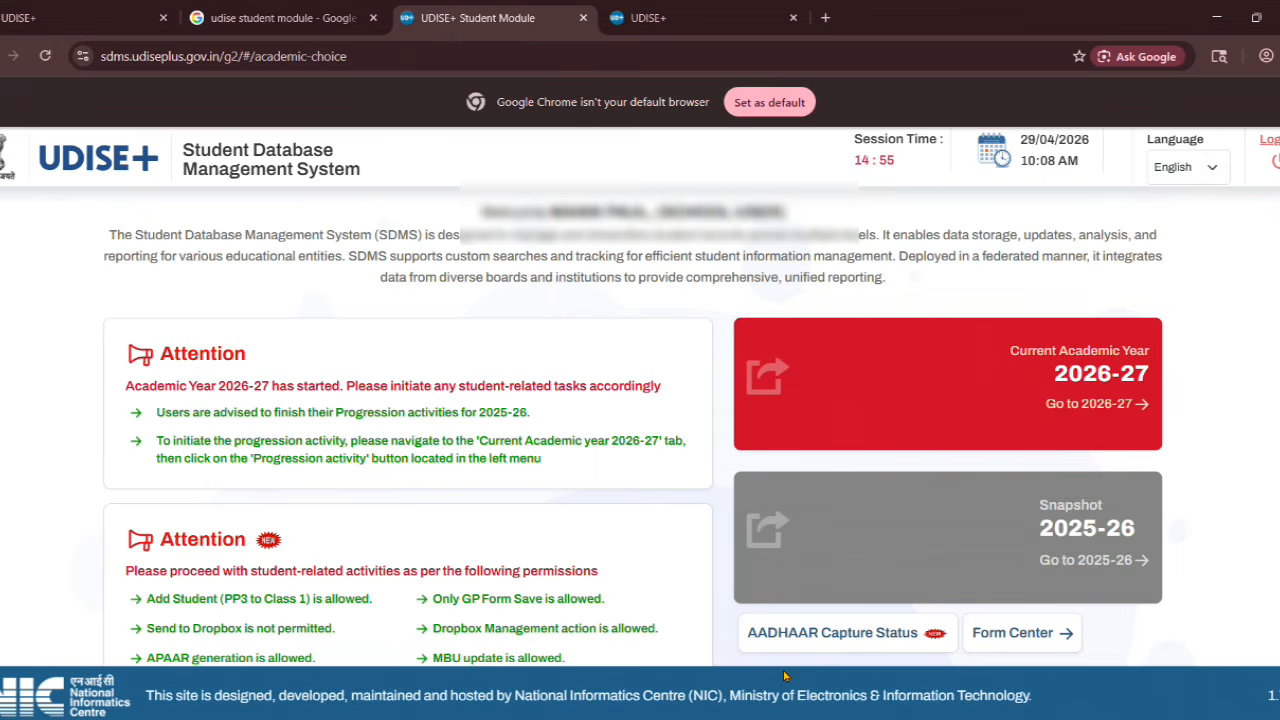
# Close the extra UDISE+ browser tab
pyautogui.click(793, 17)
pyautogui.moveTo(122, 354); pyautogui.dragTo(396, 337)
pyautogui.click(396, 337)
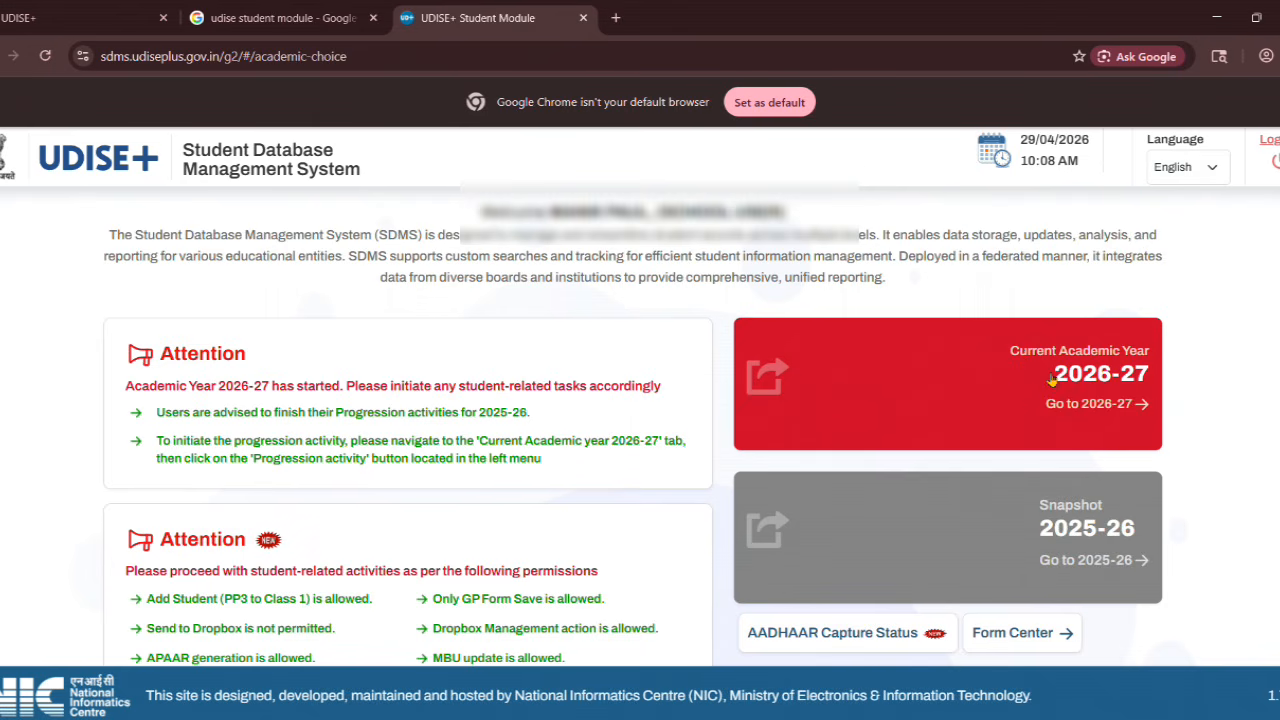
# Open the current academic year 2026-27 and dismiss the transition notice and school information pop-ups
pyautogui.moveTo(1051, 379); pyautogui.dragTo(1143, 380)
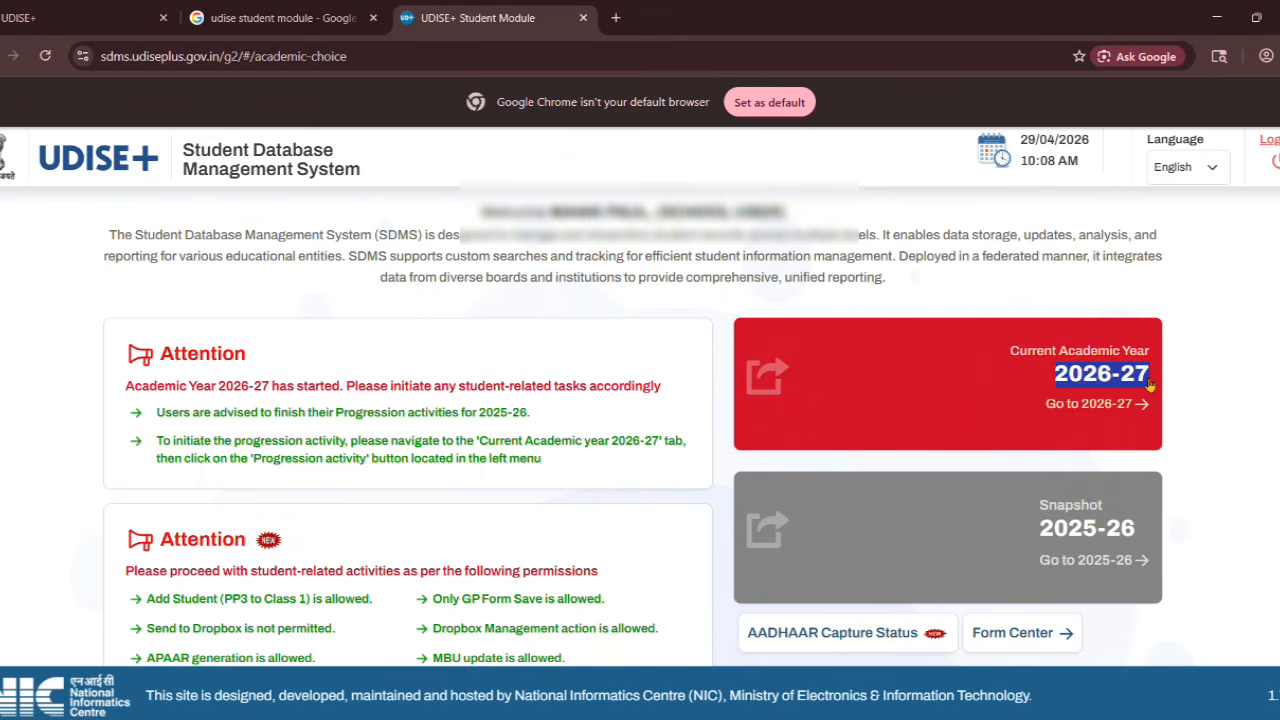
pyautogui.click(1149, 385)
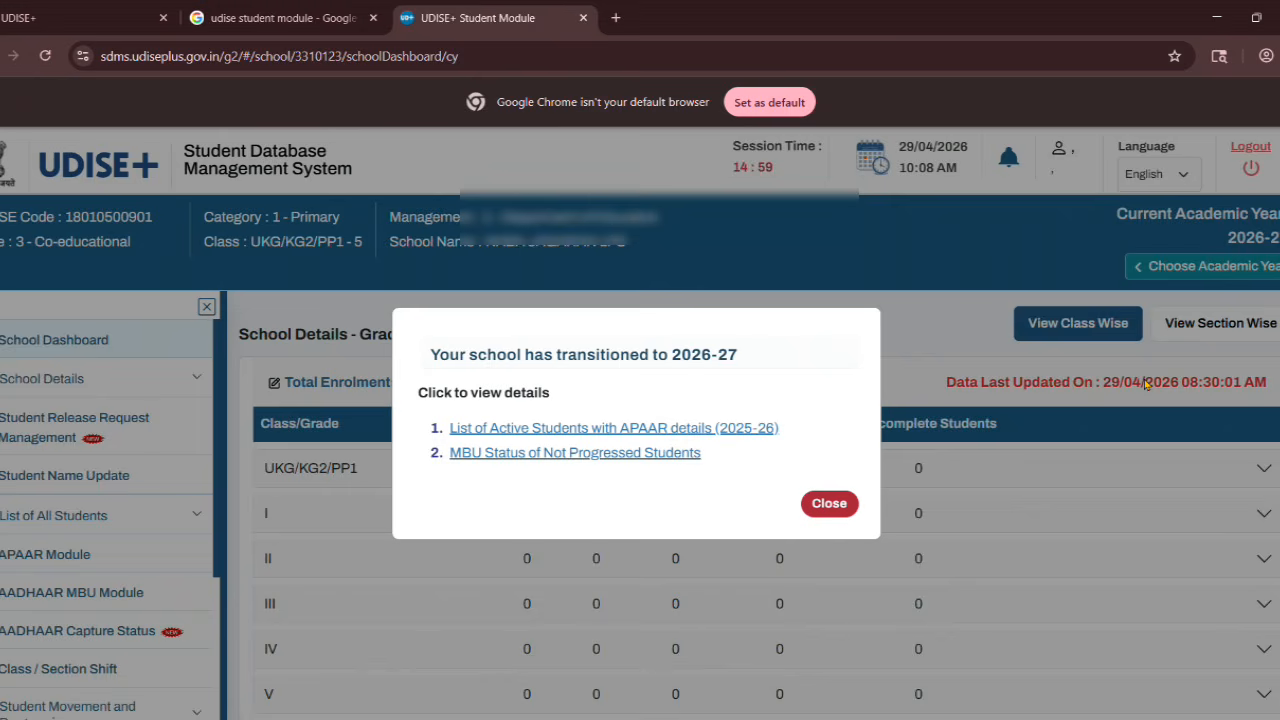
pyautogui.click(835, 505)
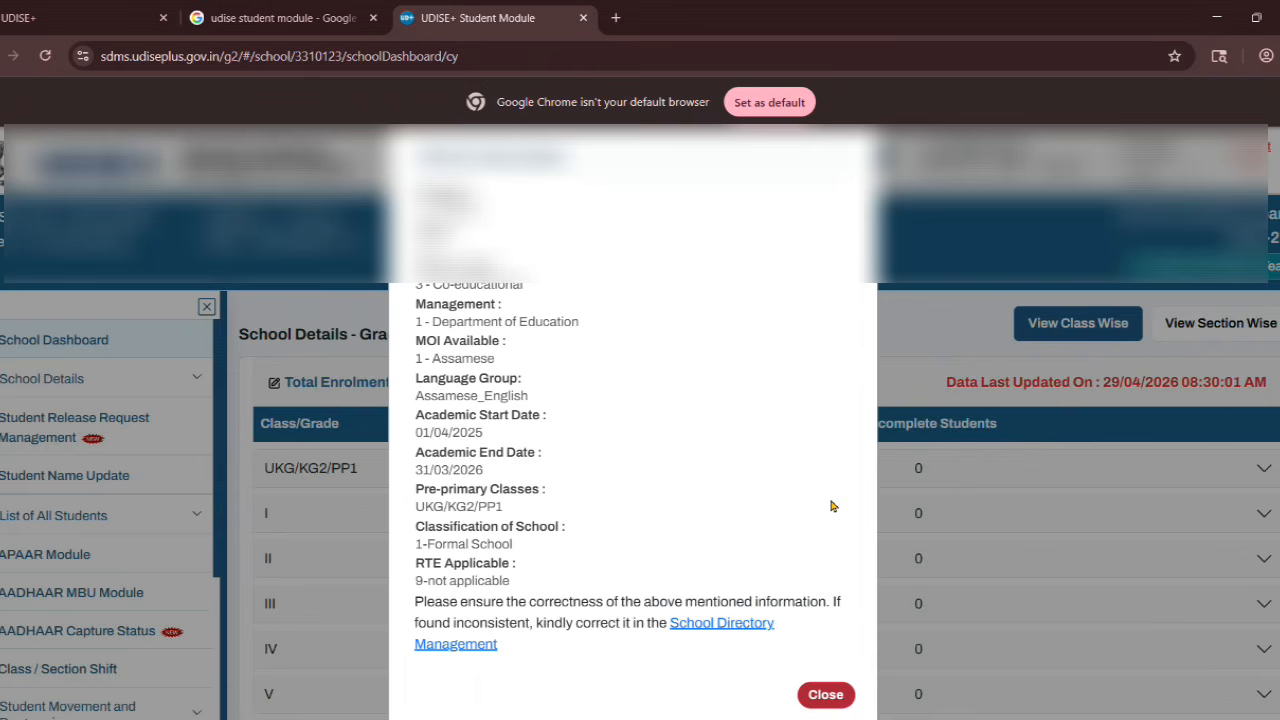
pyautogui.click(830, 699)
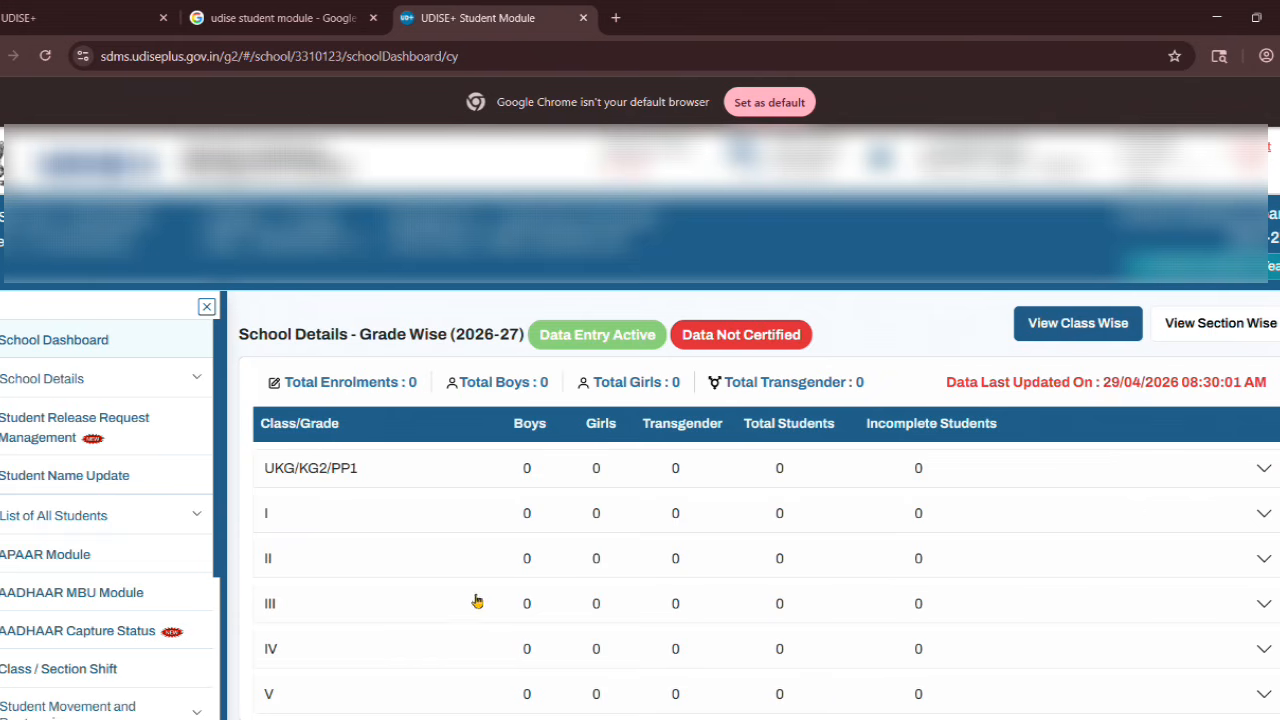
# Go to Progression Activity under Student Movement and Progression and enter the Progression Module
pyautogui.scroll(-2, 224, 546)
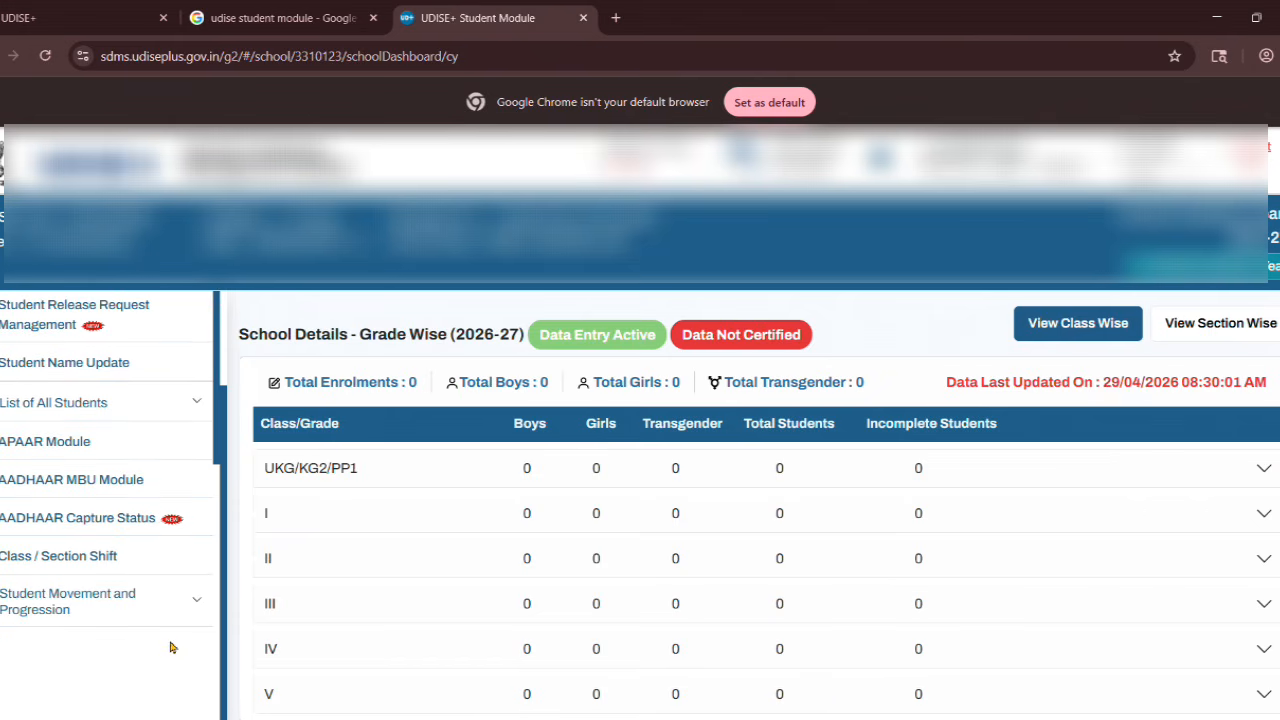
pyautogui.click(126, 607)
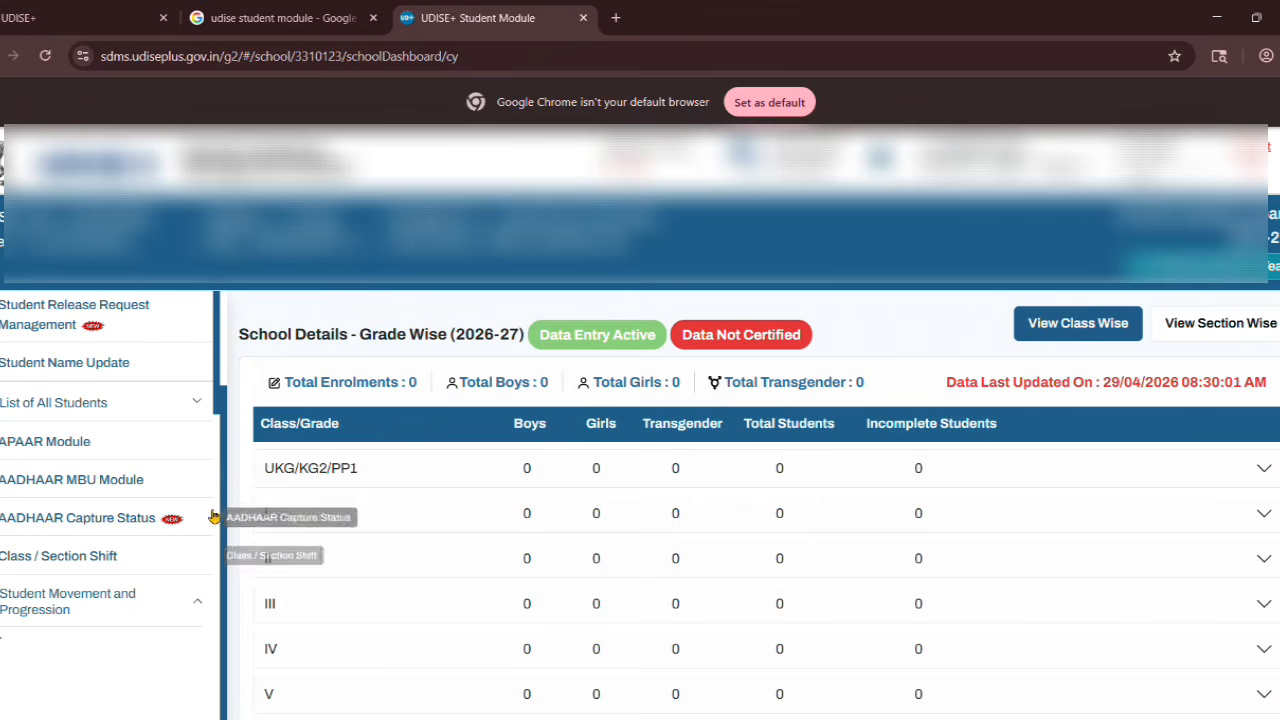
pyautogui.scroll(-2, 110, 485)
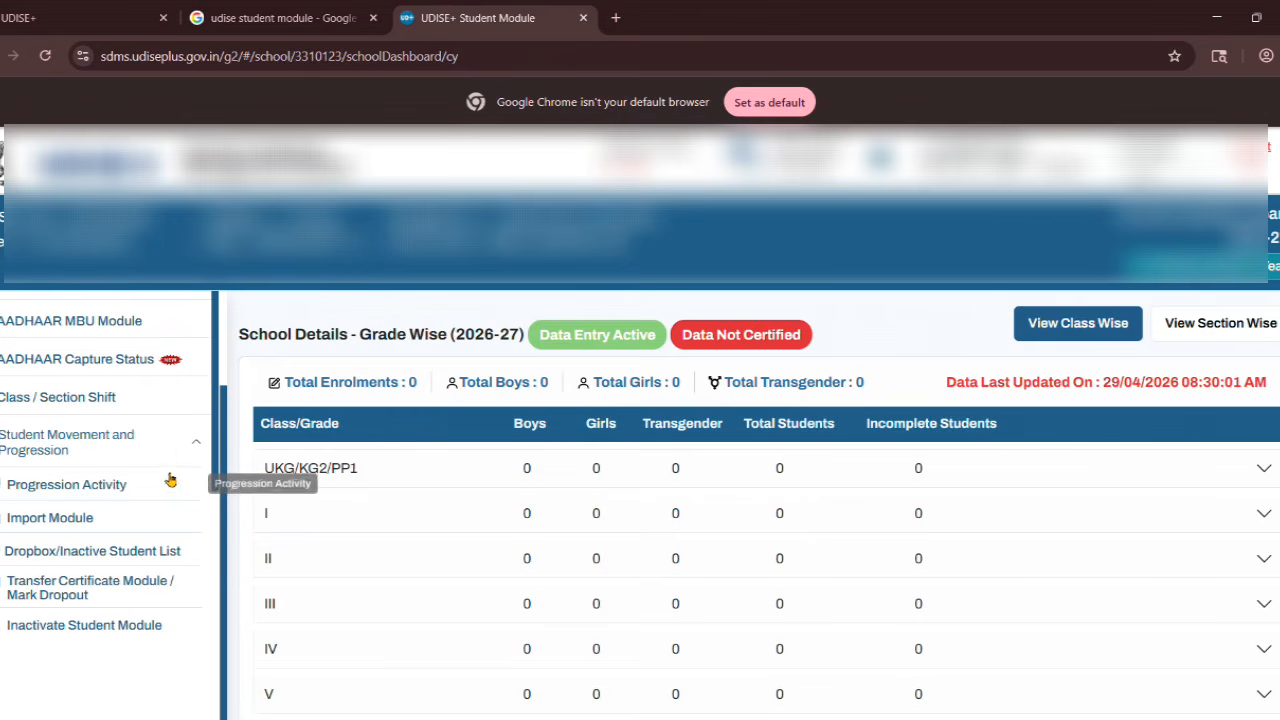
pyautogui.click(110, 485)
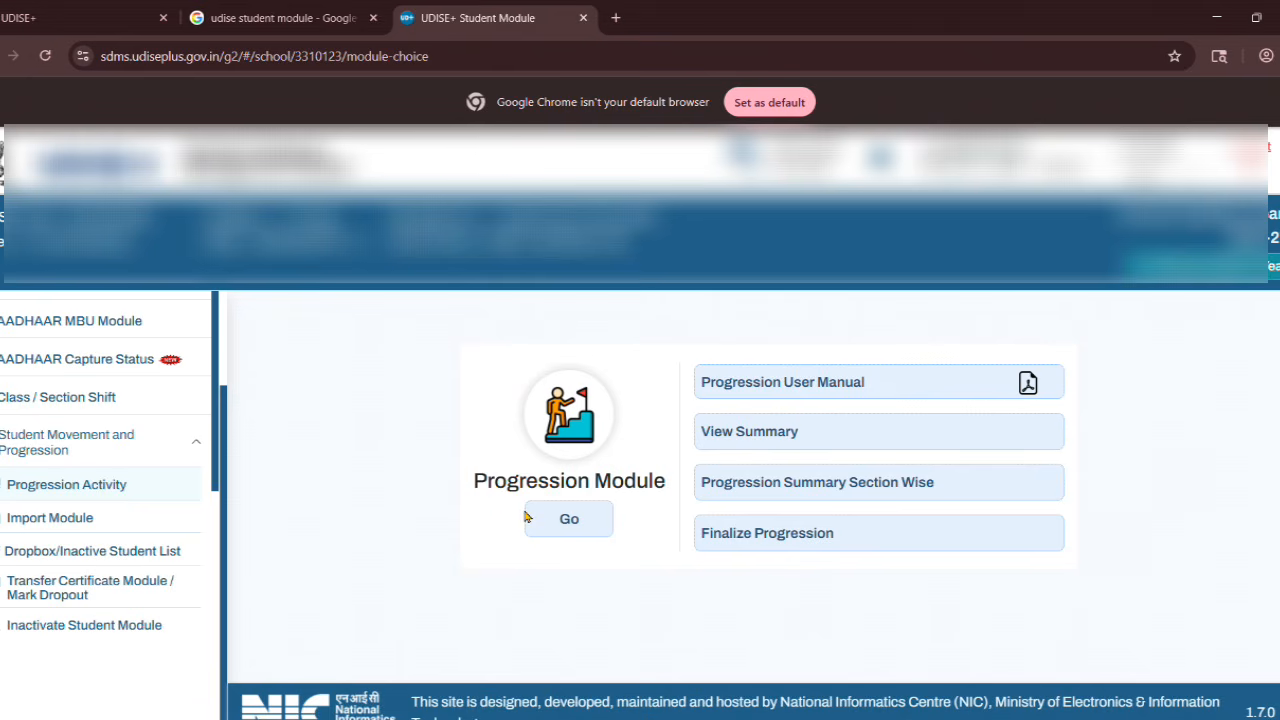
pyautogui.moveTo(525, 516); pyautogui.dragTo(614, 541)
pyautogui.click(574, 527)
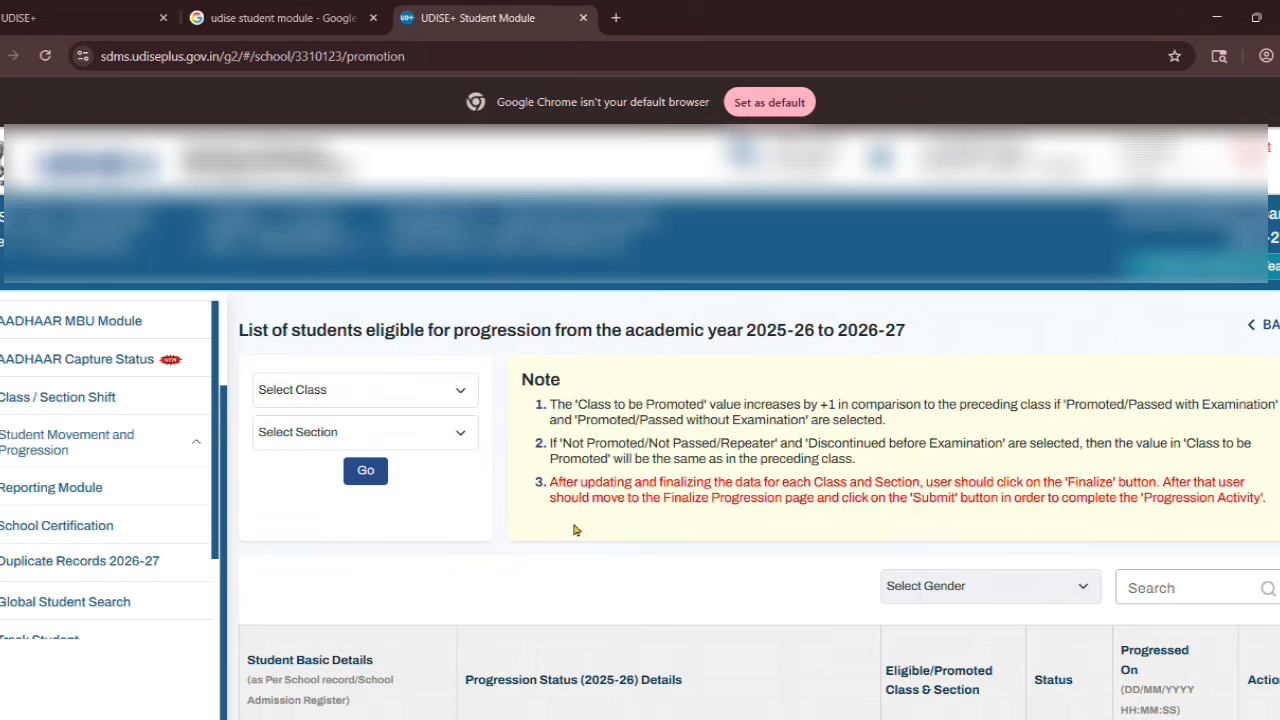
# Load the list of students eligible for progression for class V, section A
pyautogui.scroll(-1, 575, 529)
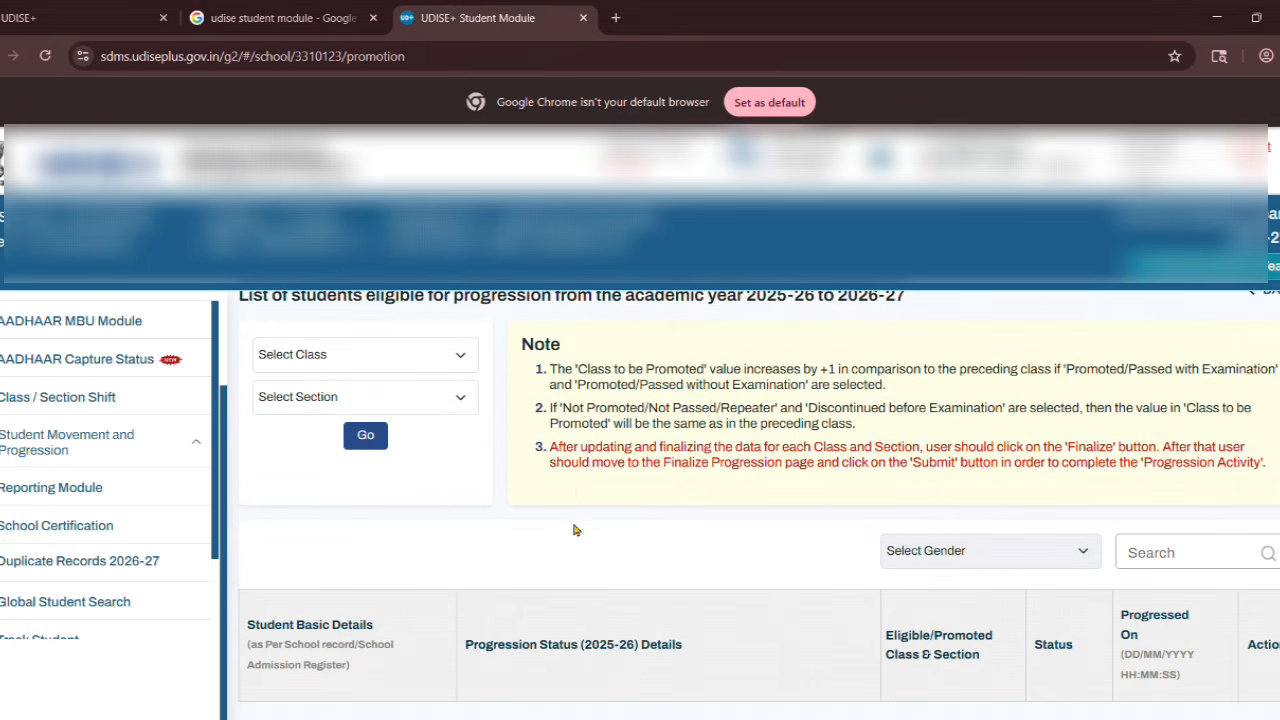
pyautogui.scroll(1, 575, 529)
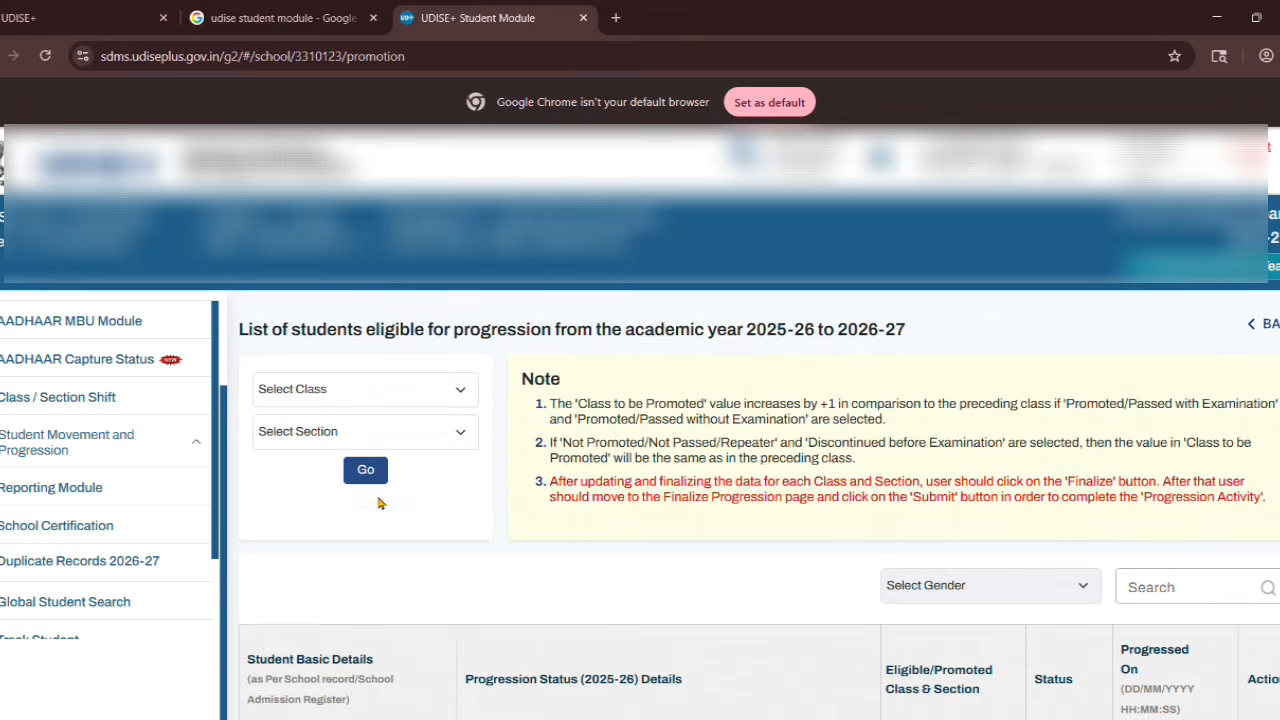
pyautogui.scroll(-1, 380, 503)
pyautogui.scroll(-3, 378, 503)
pyautogui.scroll(1, 380, 503)
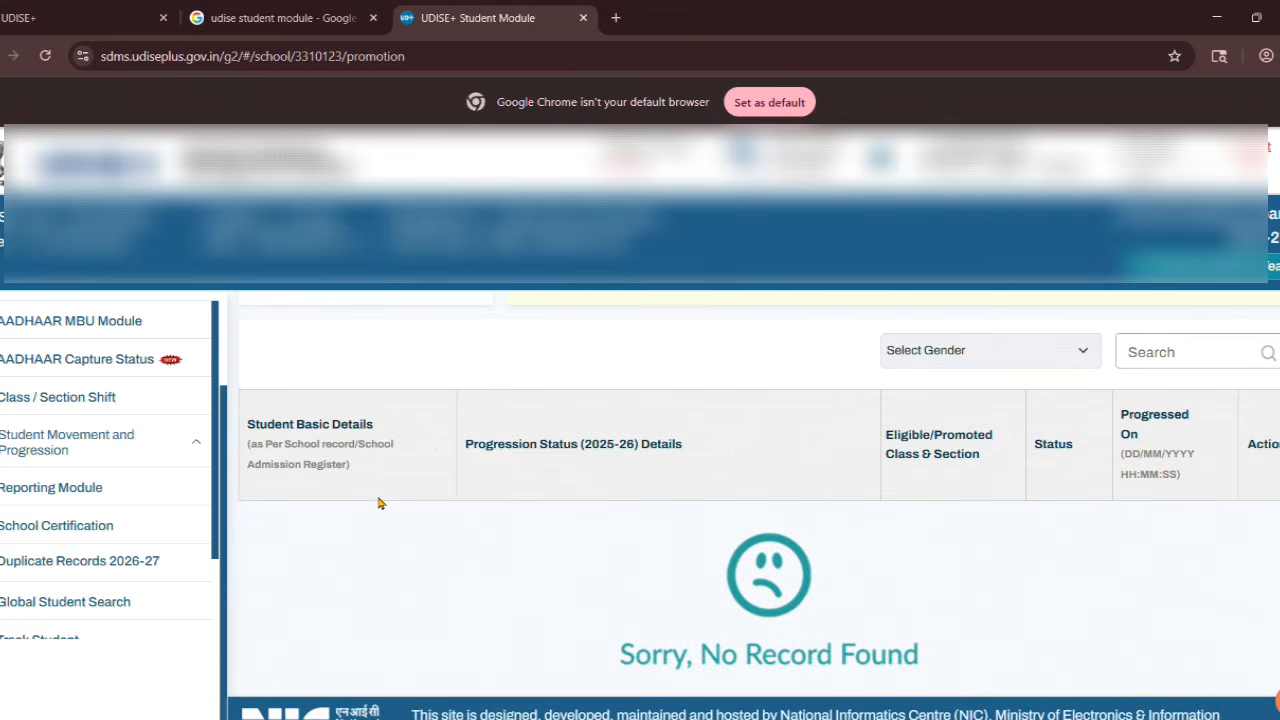
pyautogui.scroll(2, 381, 503)
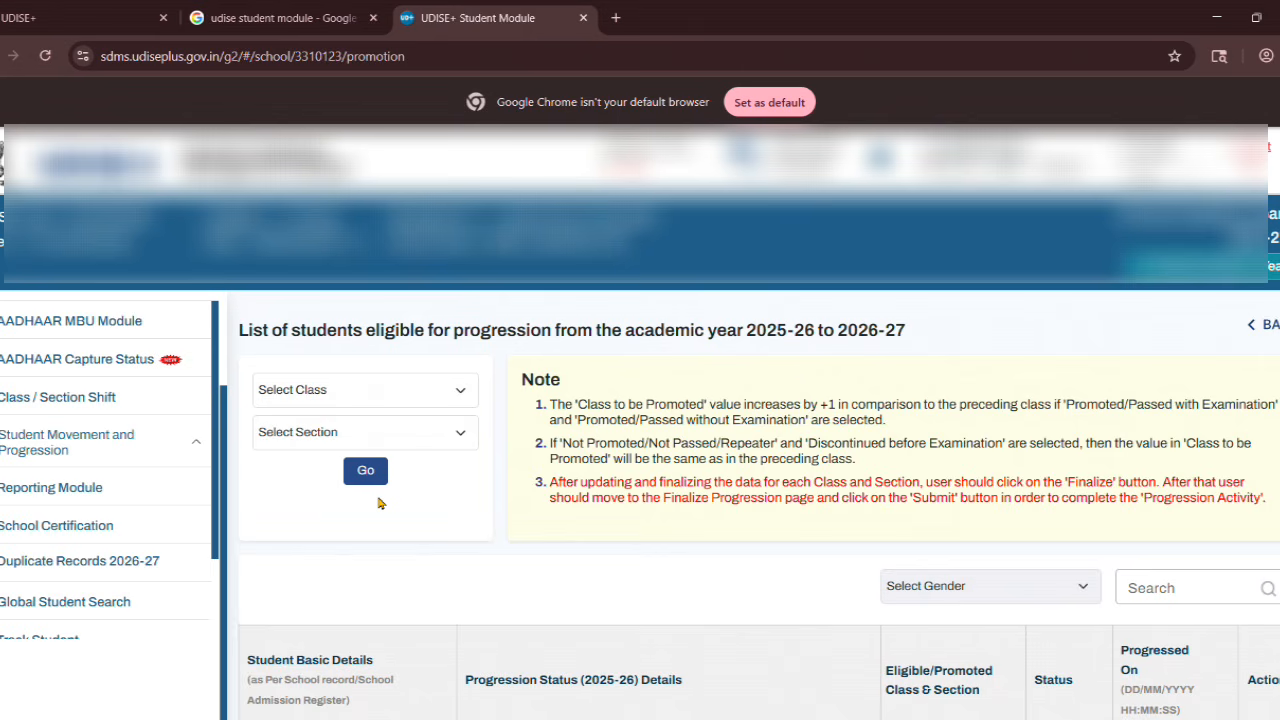
pyautogui.click(350, 396)
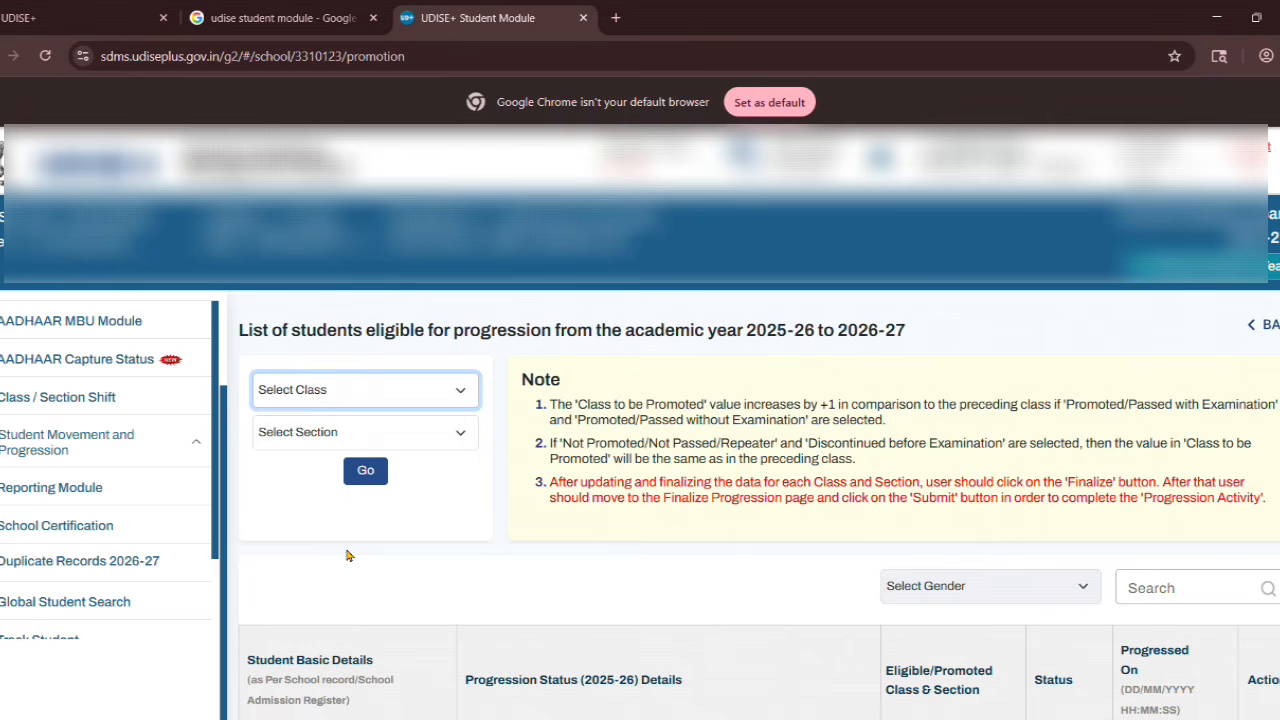
pyautogui.press('v')
pyautogui.click(364, 440)
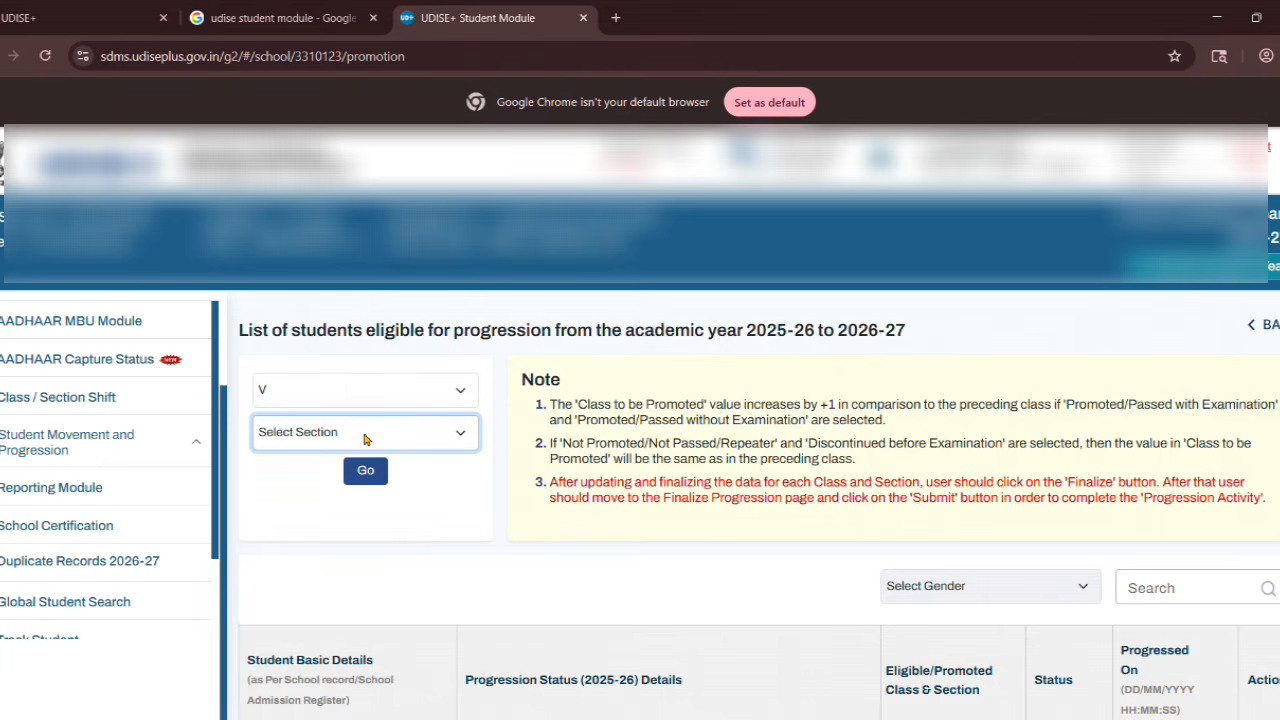
pyautogui.click(355, 481)
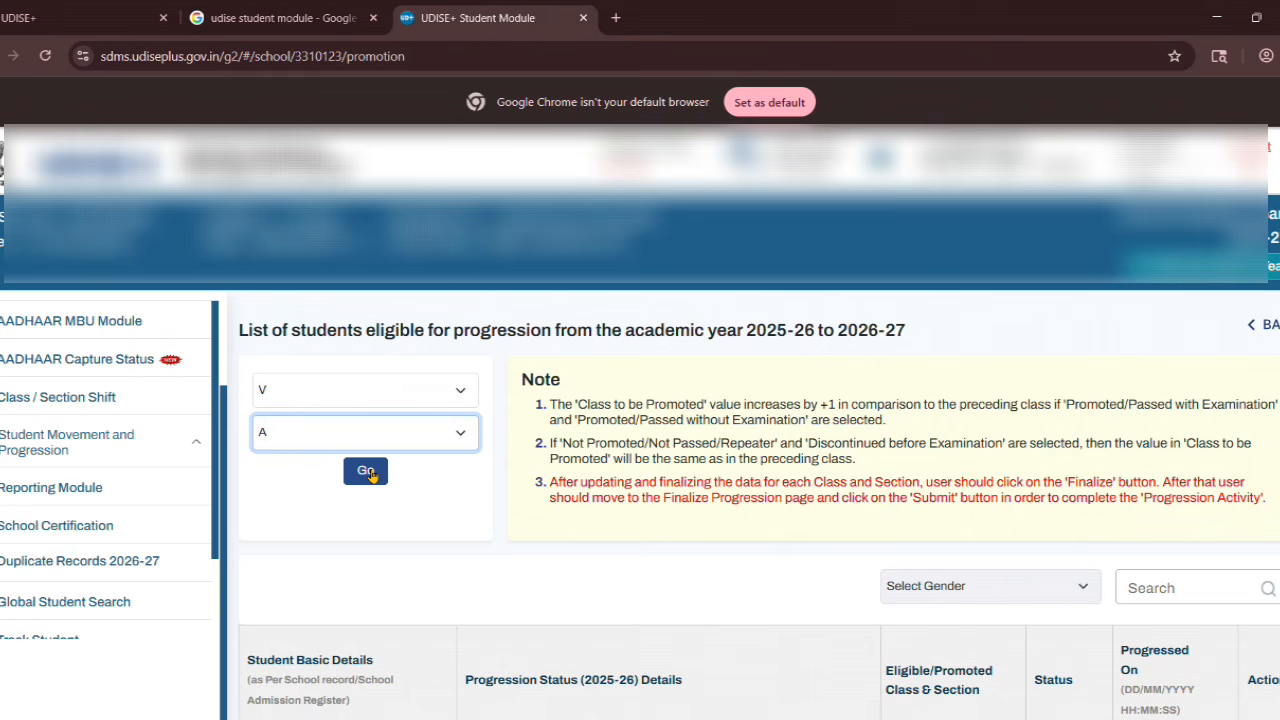
pyautogui.click(368, 474)
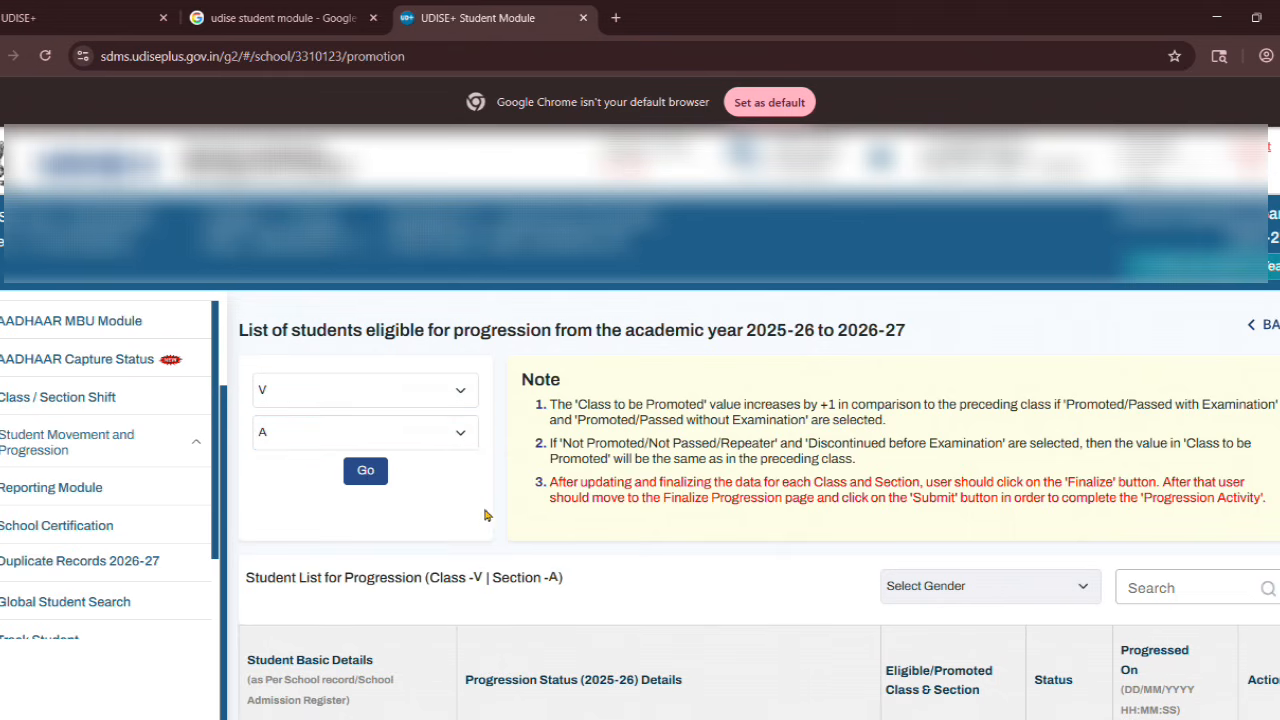
# Set the first listed student's Progression Status to Promoted(by Examination)
pyautogui.scroll(-2, 528, 529)
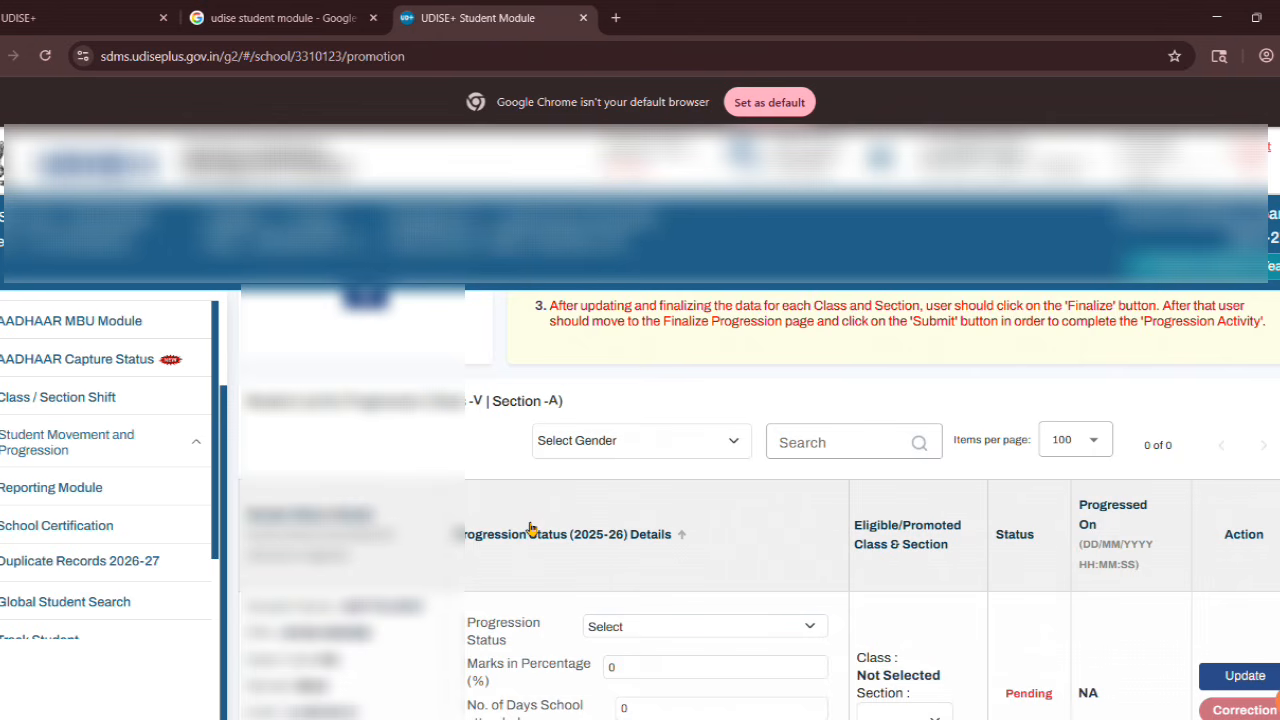
pyautogui.scroll(-1, 578, 510)
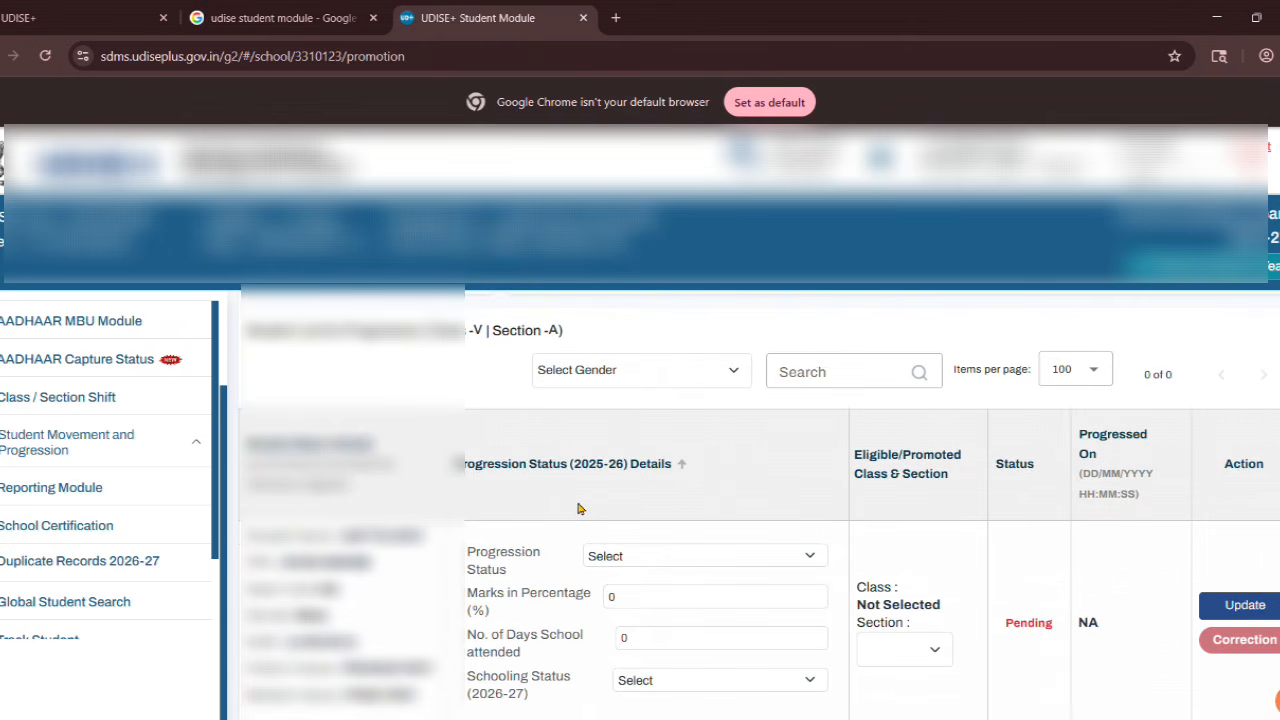
pyautogui.scroll(-1, 578, 510)
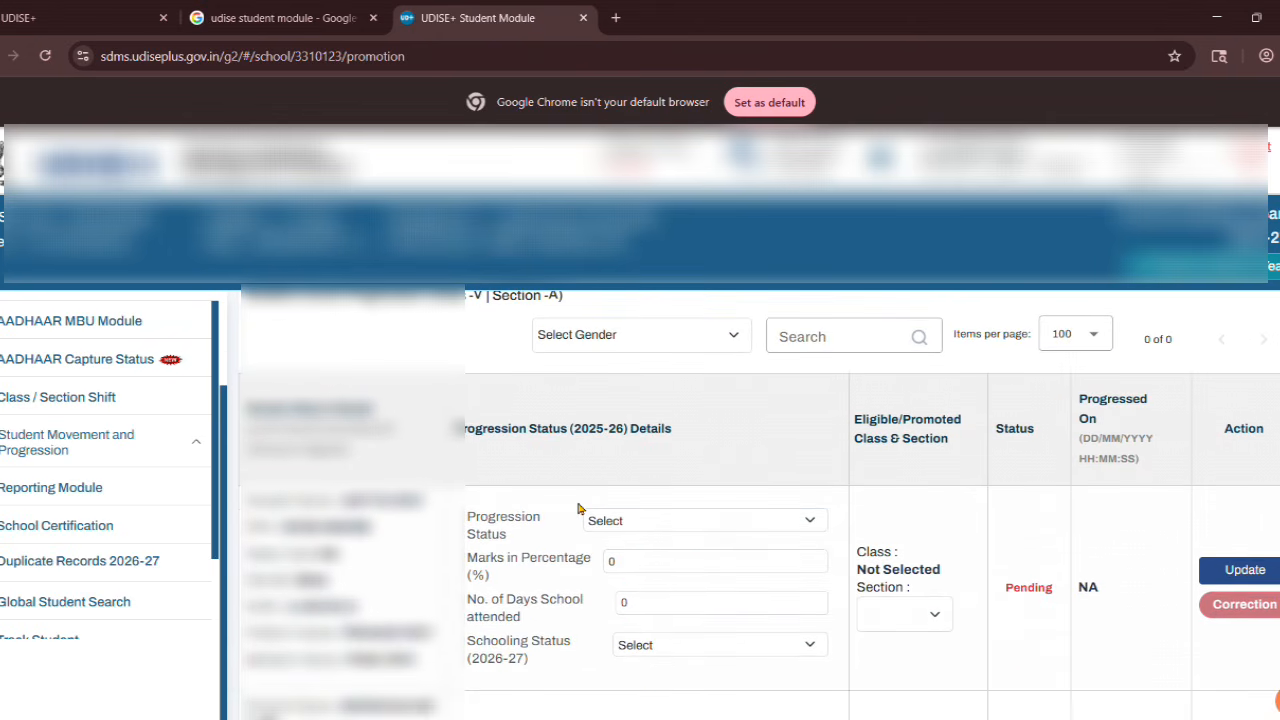
pyautogui.scroll(-1, 578, 510)
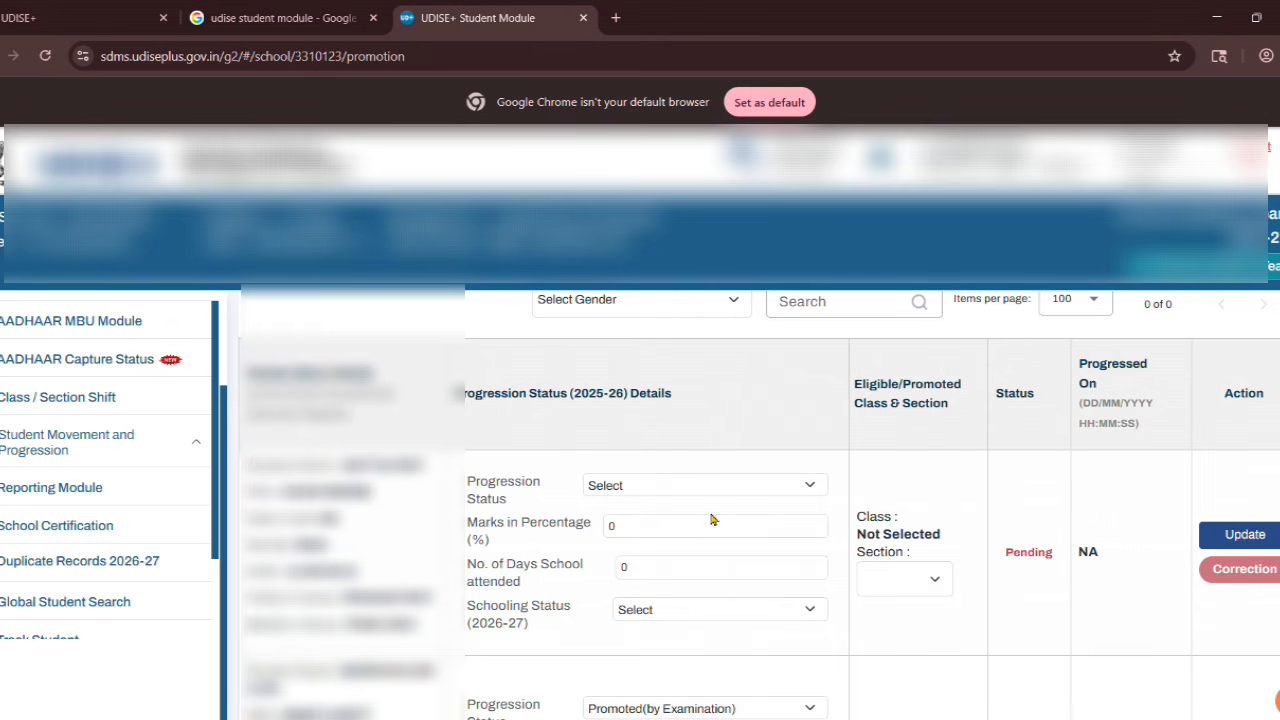
pyautogui.moveTo(477, 400)
pyautogui.mouseDown()
pyautogui.moveTo(603, 396)
pyautogui.moveTo(457, 397)
pyautogui.mouseUp()
pyautogui.click(710, 462)
pyautogui.click(614, 487)
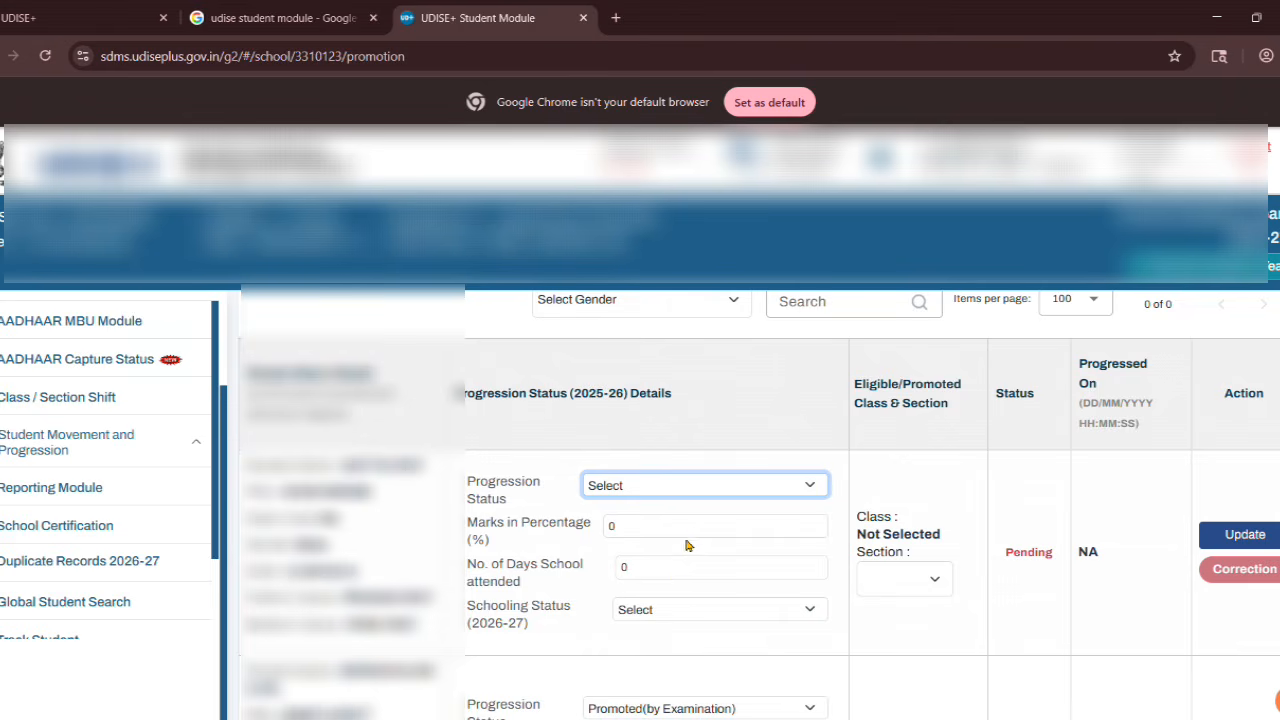
pyautogui.press('Down')
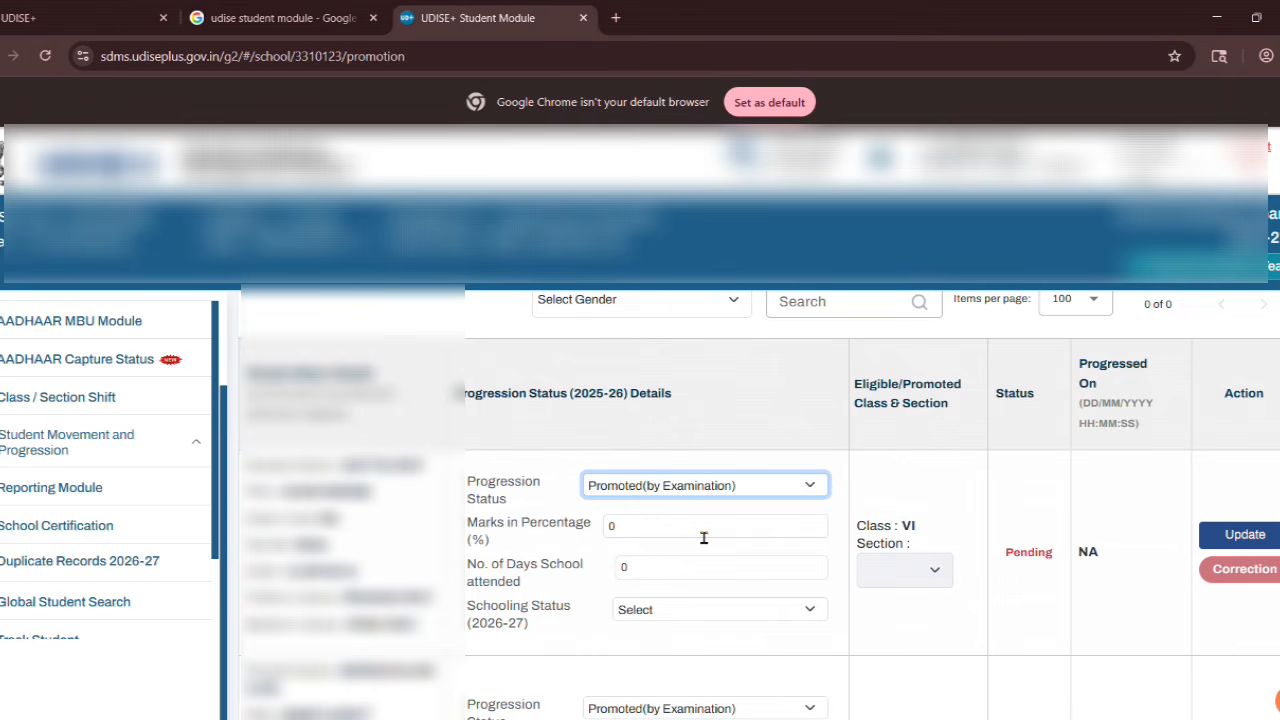
# Enter 50 as the first student's Marks in Percentage and 195 as the number of days school attended
pyautogui.press('Tab')
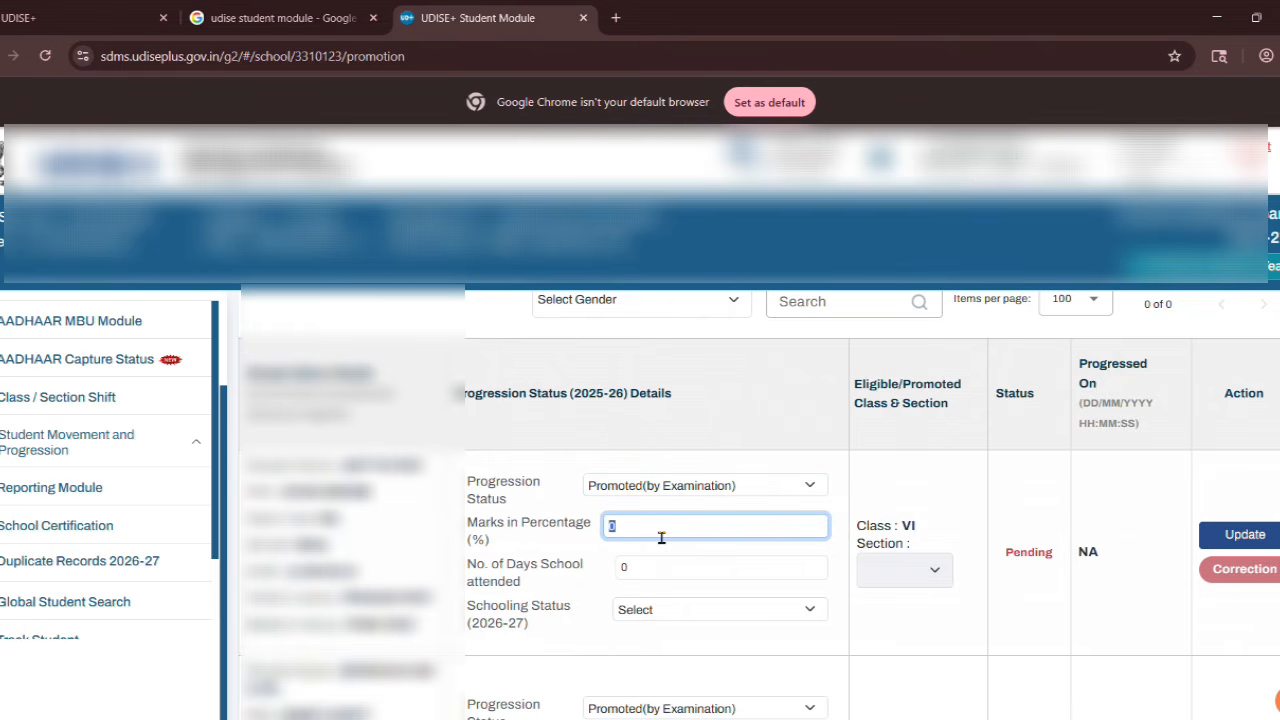
pyautogui.write('50')
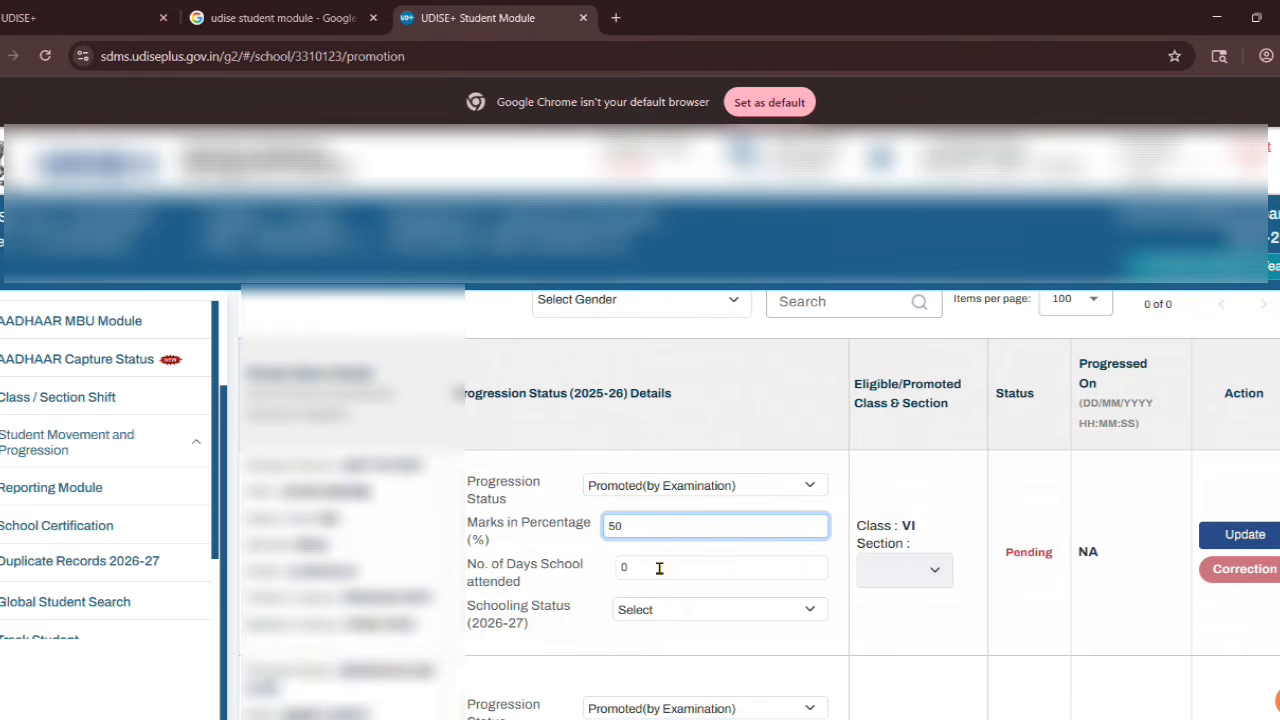
pyautogui.press('Tab')
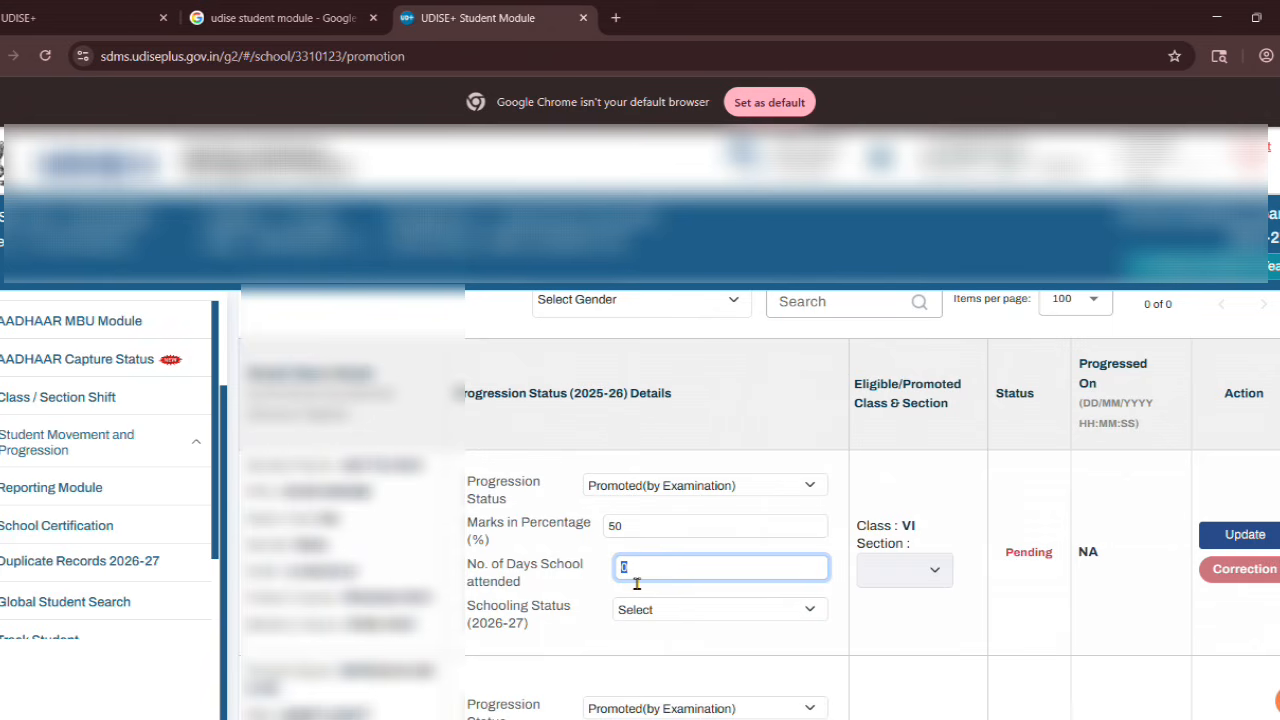
pyautogui.write('195')
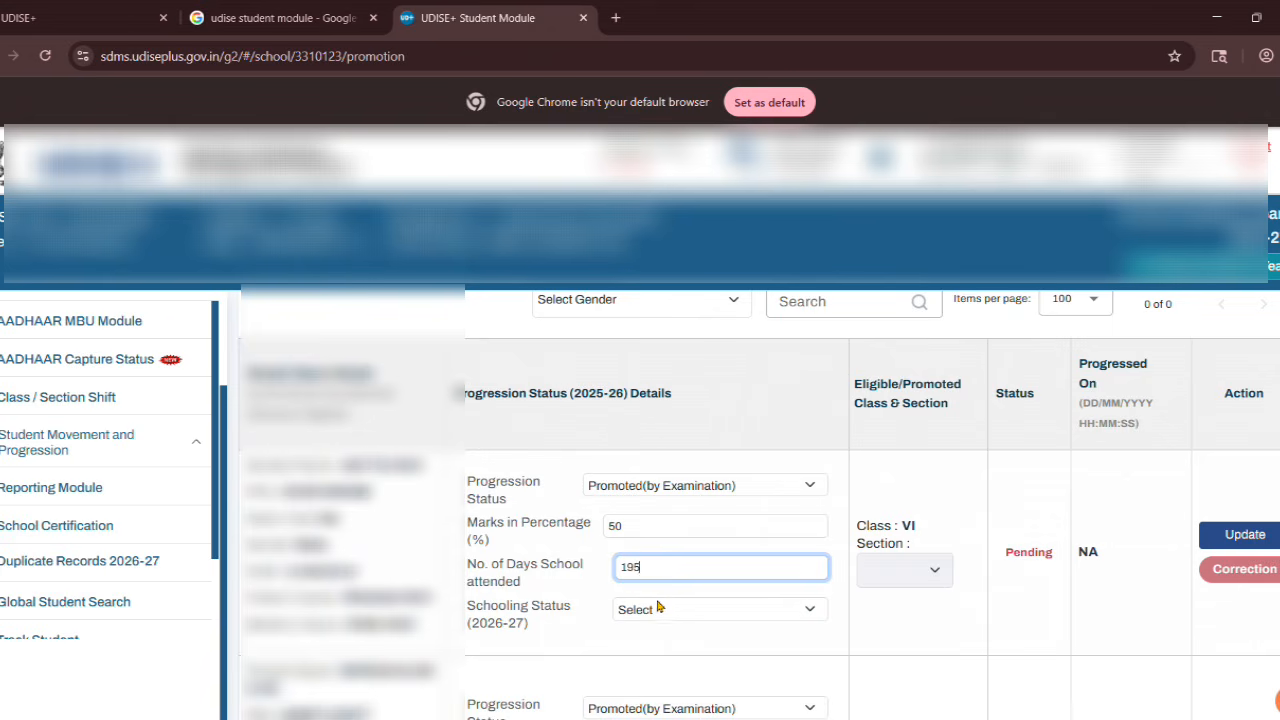
pyautogui.press('Tab')
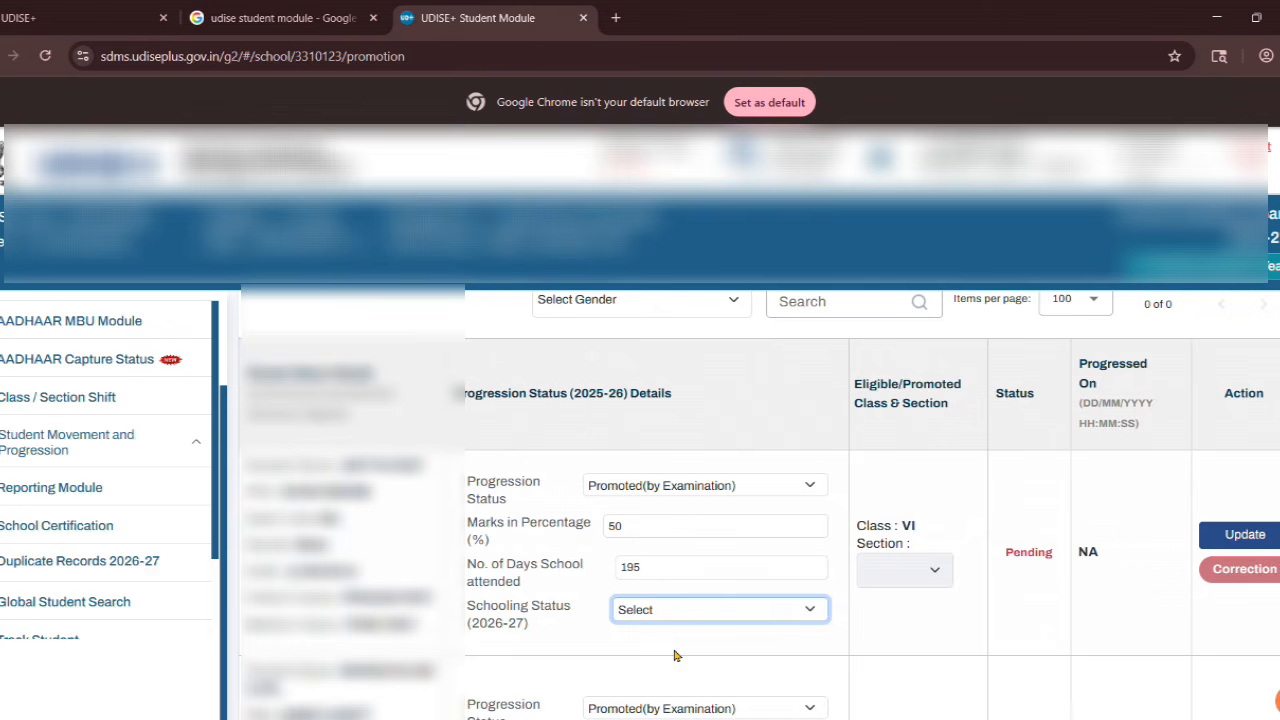
# Try Not Promoted/Repeater as the first student's Progression Status and set it back to Promoted(by Examination)
pyautogui.click(665, 486)
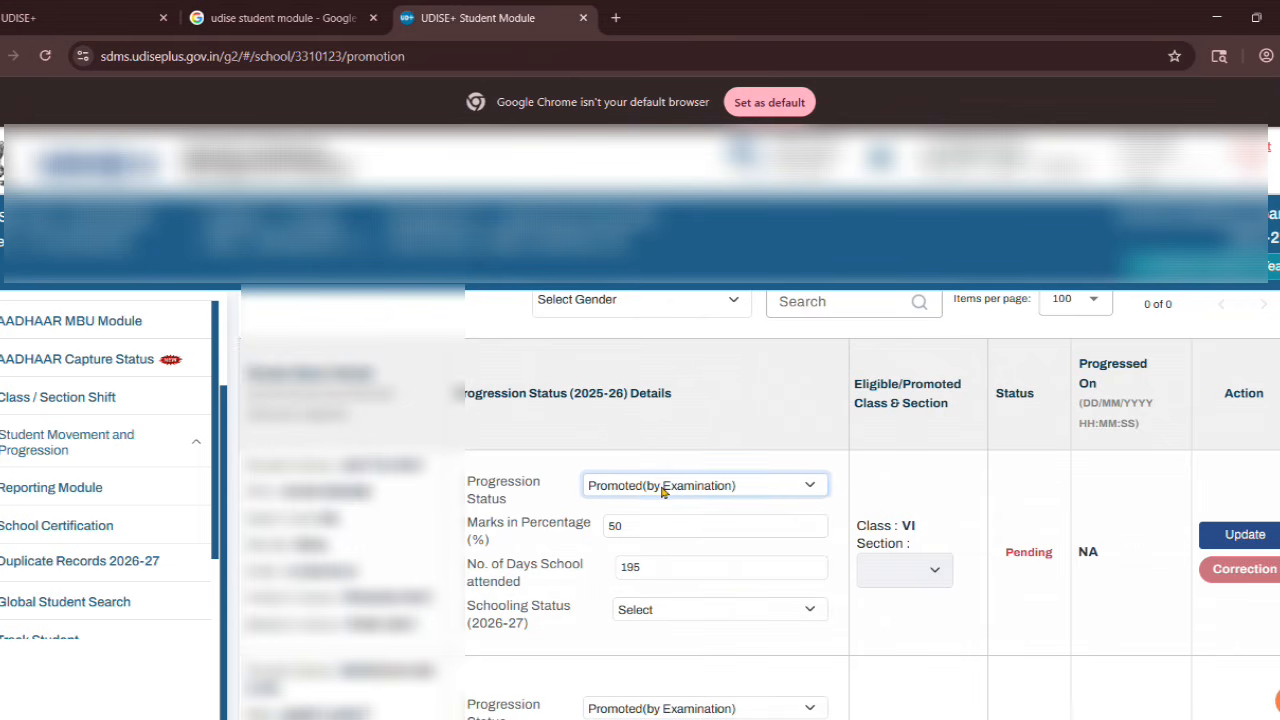
pyautogui.click(667, 555)
pyautogui.click(669, 612)
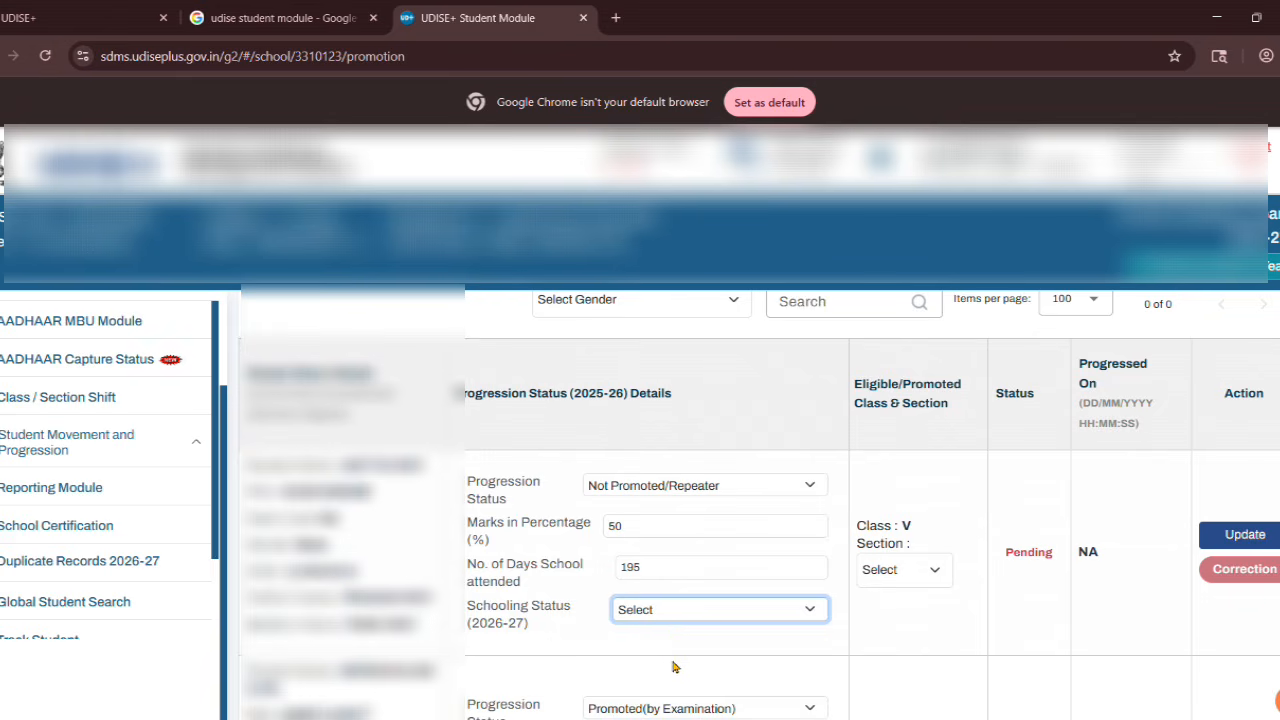
pyautogui.click(680, 487)
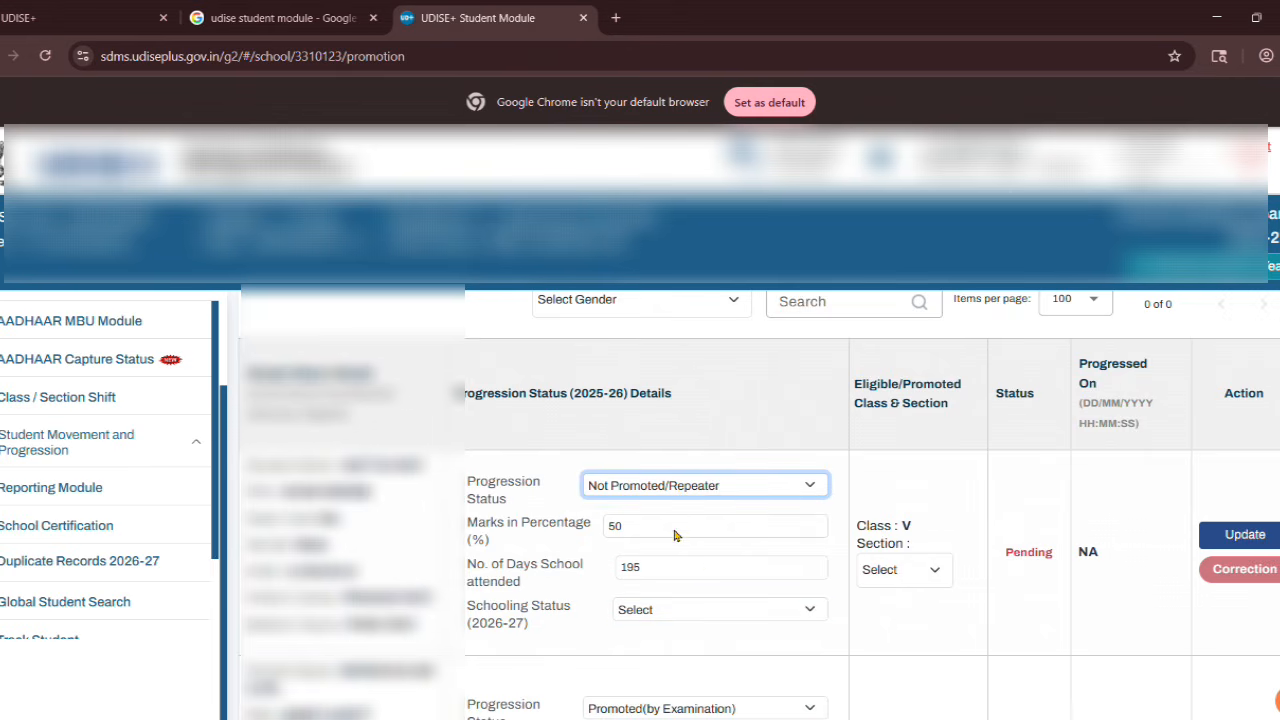
pyautogui.press('Up')
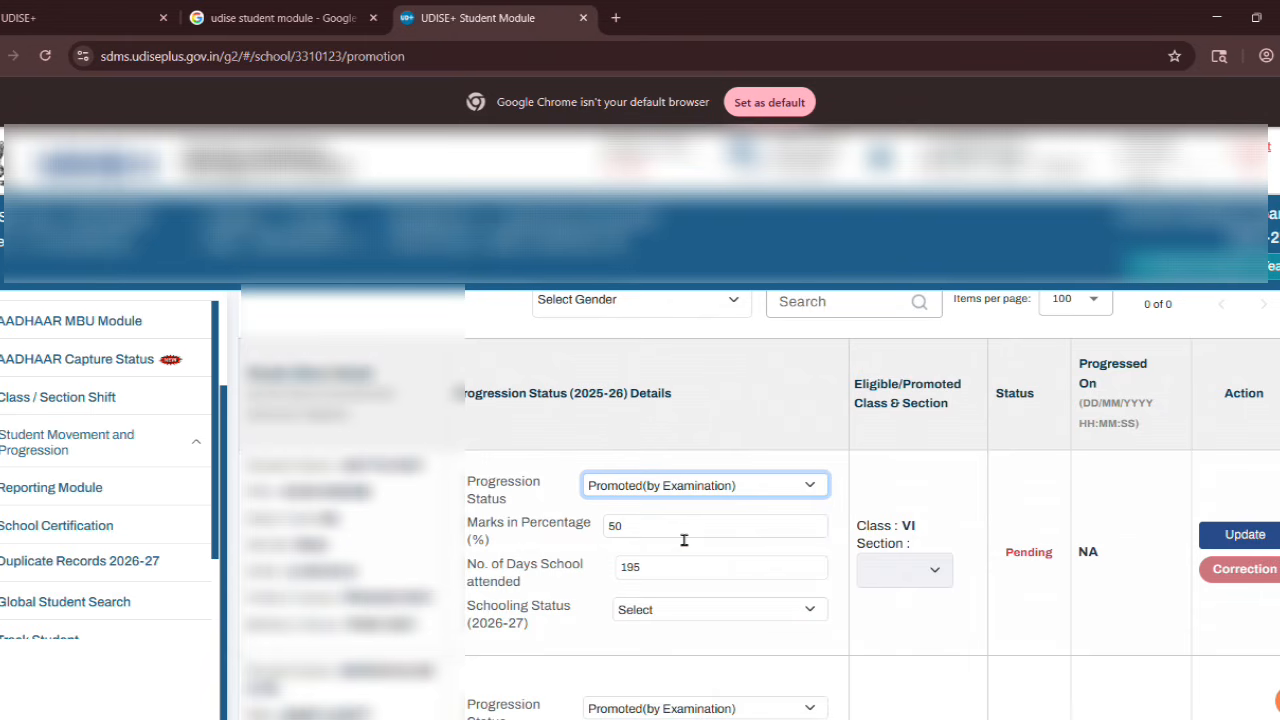
# Set the first student's Schooling Status (2026-27) to Left School with TC/without TC and update the record
pyautogui.click(688, 609)
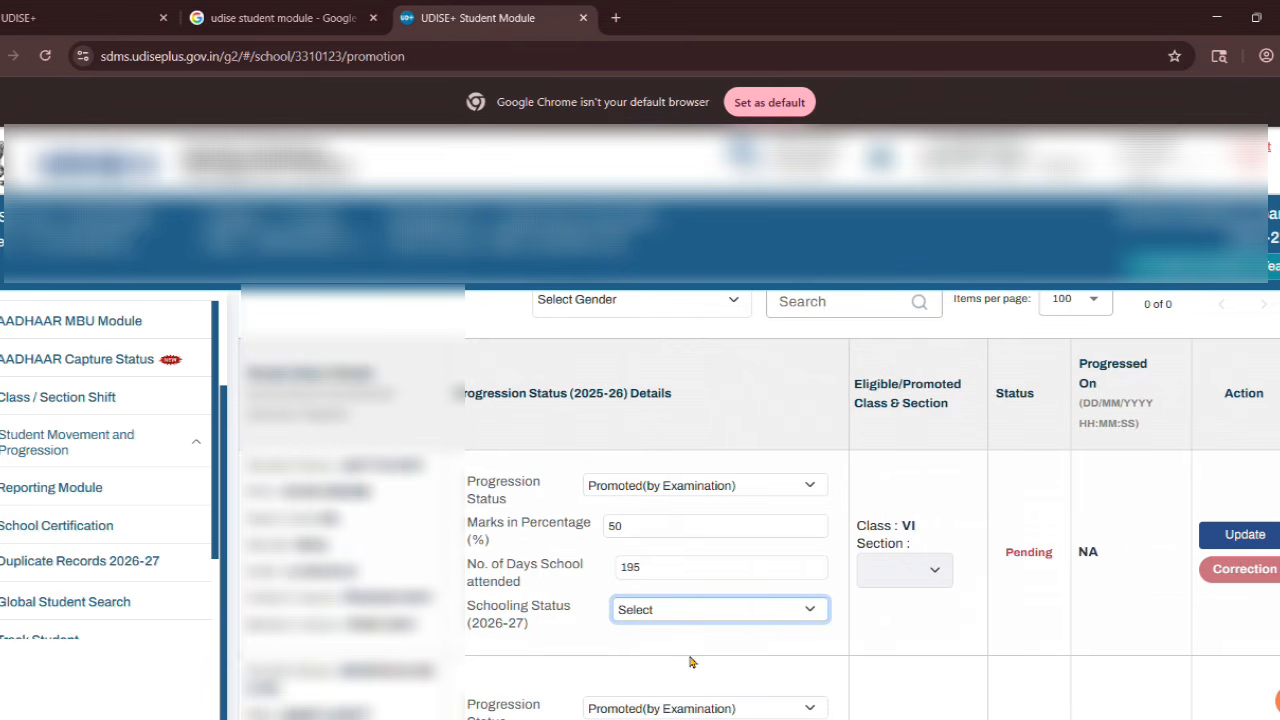
pyautogui.click(689, 662)
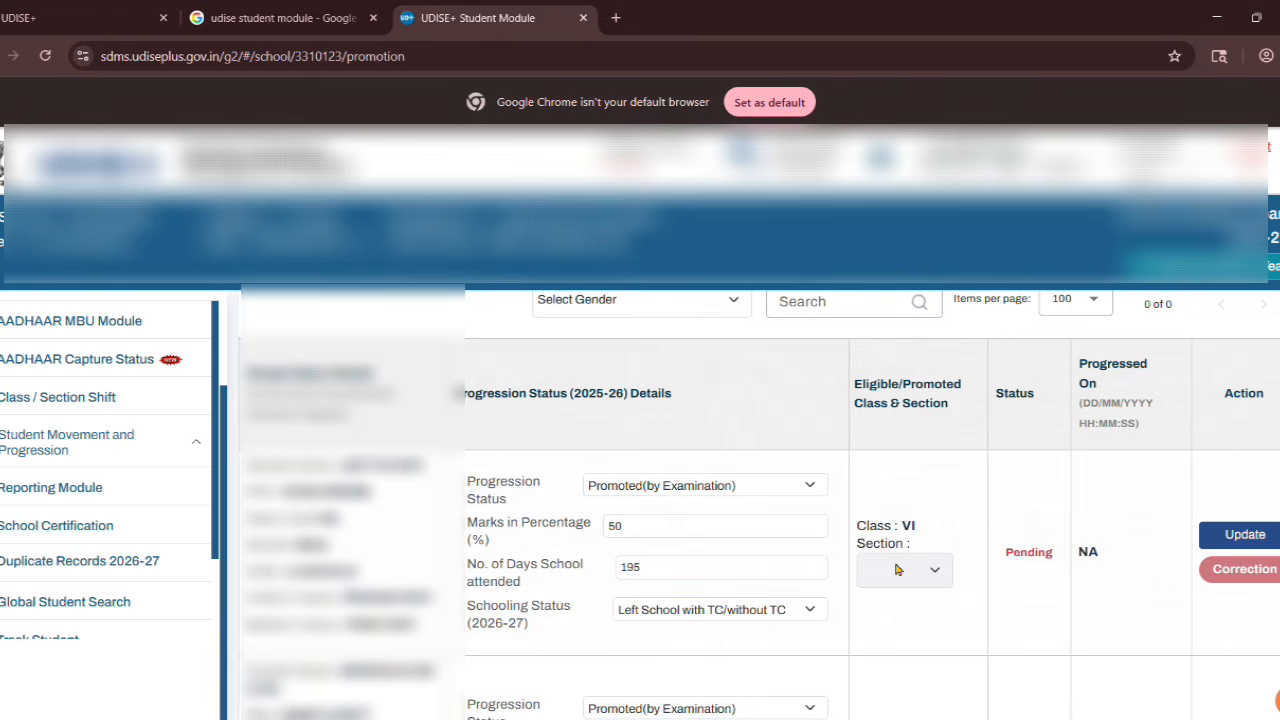
pyautogui.click(1235, 538)
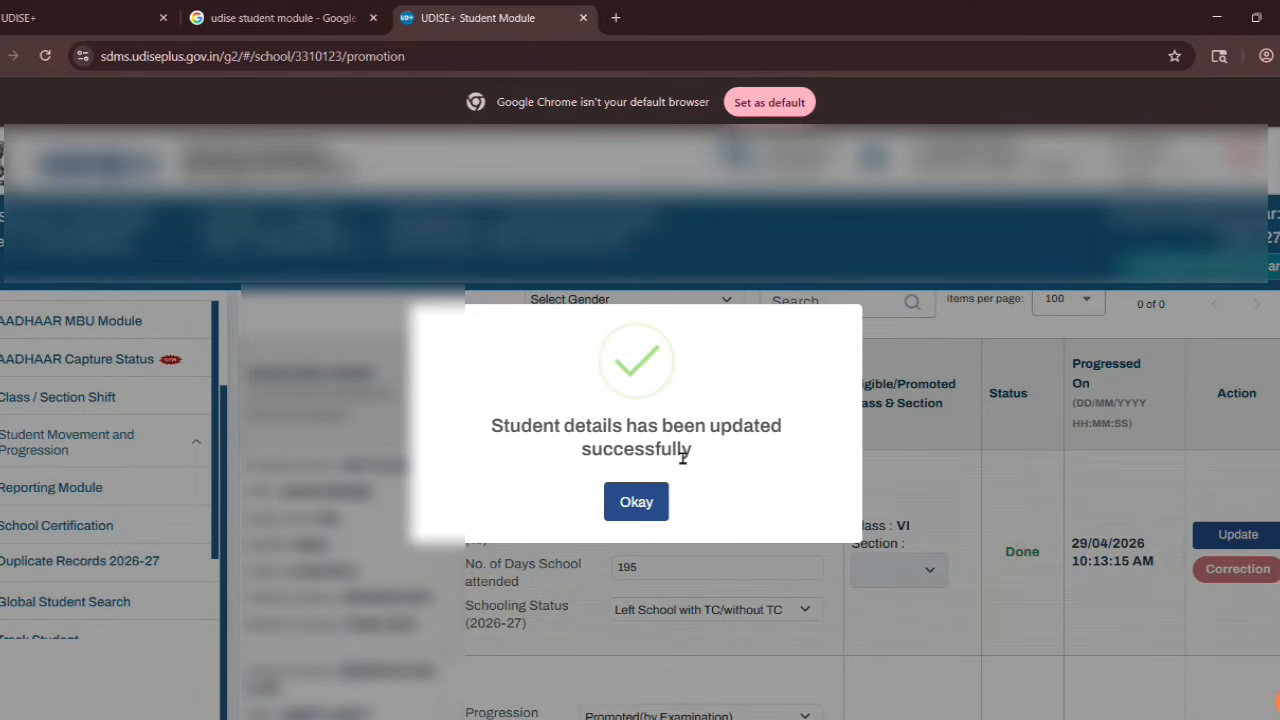
pyautogui.click(643, 503)
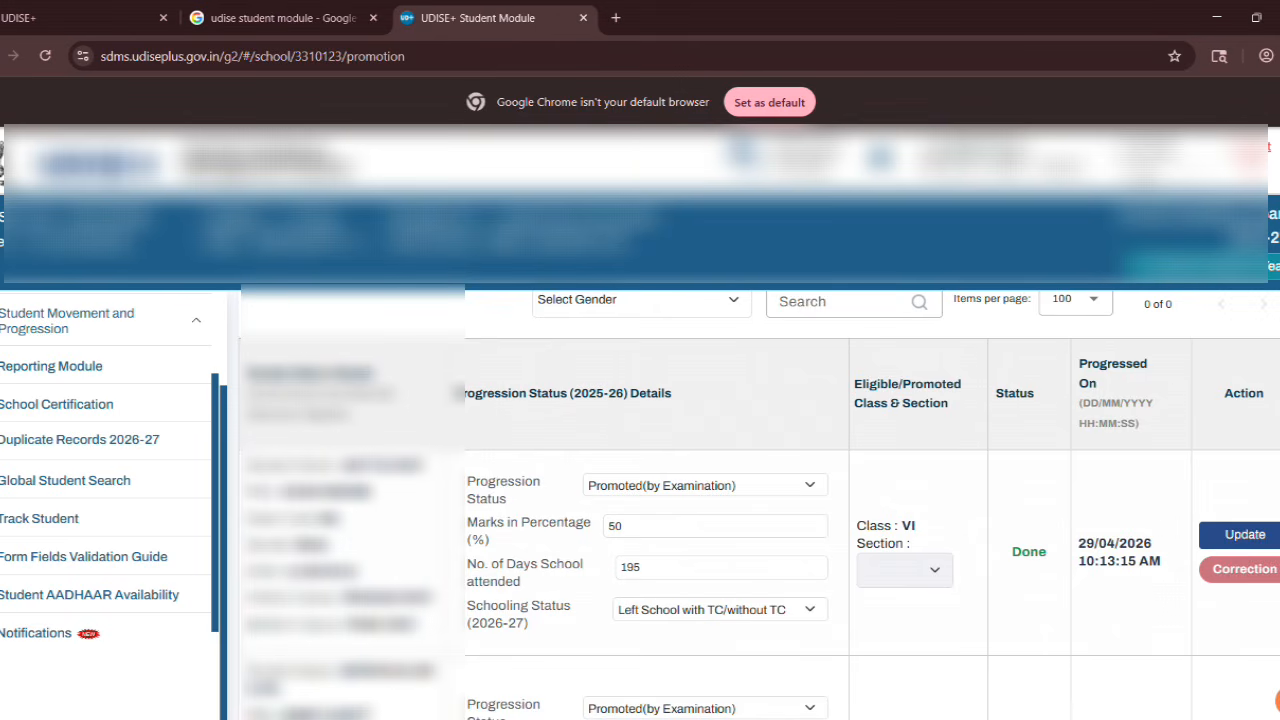
# Finalize the progression activity for class V, section A and confirm the summary
pyautogui.scroll(-5, 760, 500)
pyautogui.scroll(-10, 760, 500)
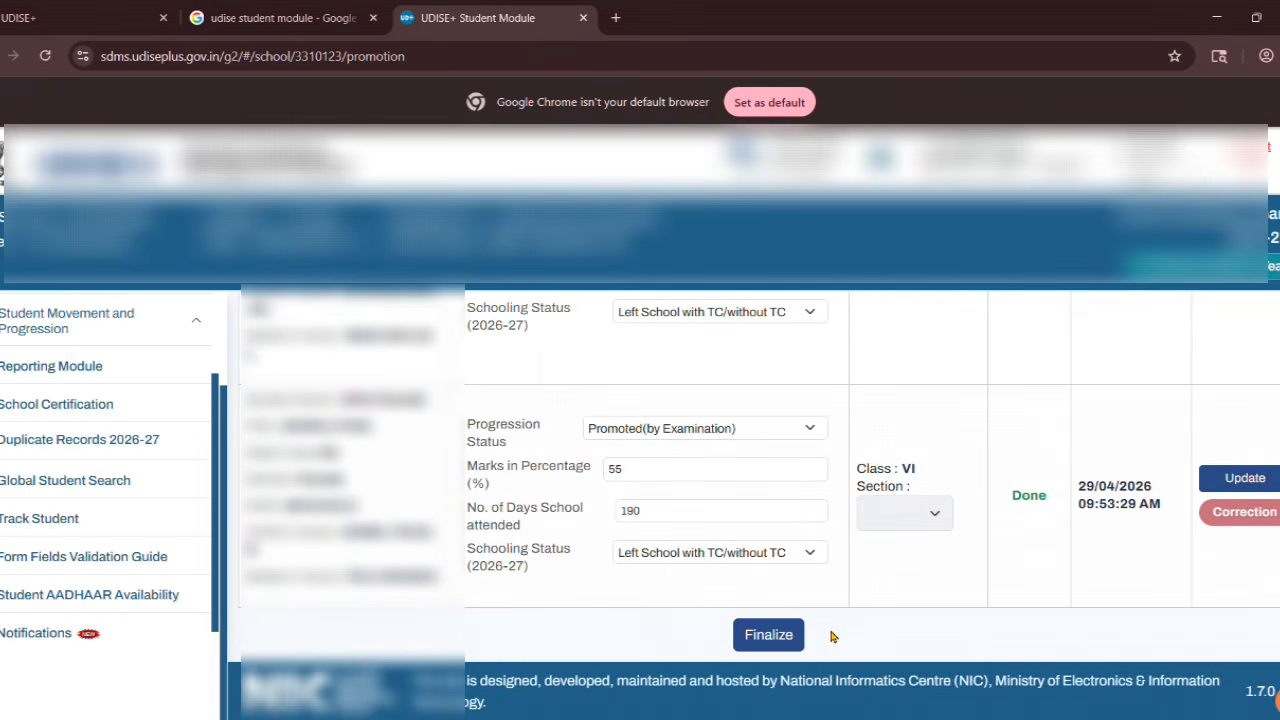
pyautogui.click(773, 643)
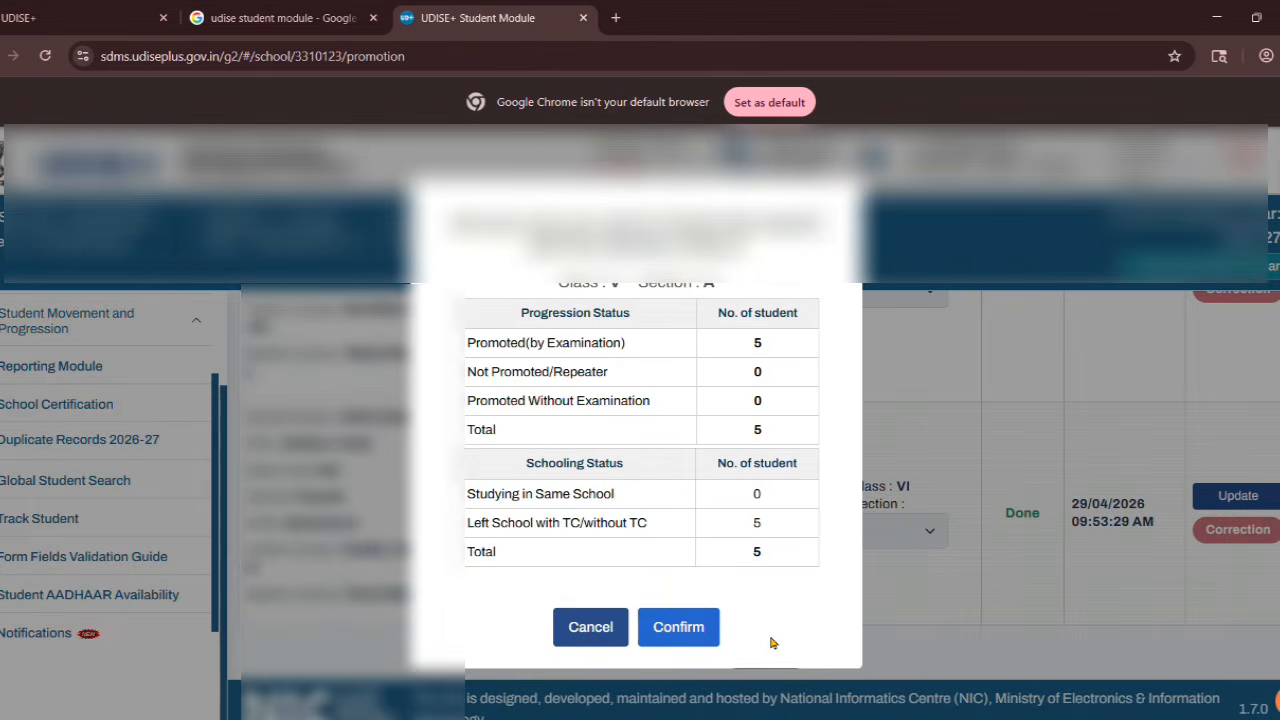
pyautogui.click(704, 628)
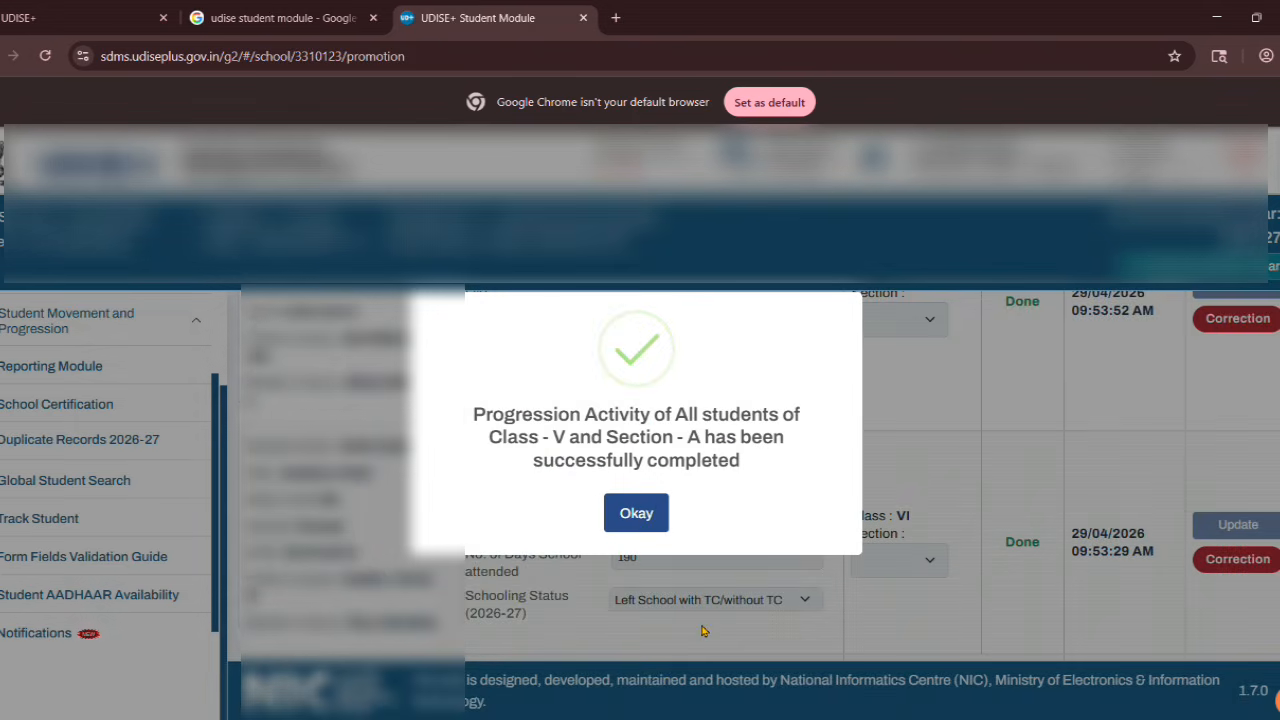
pyautogui.click(640, 515)
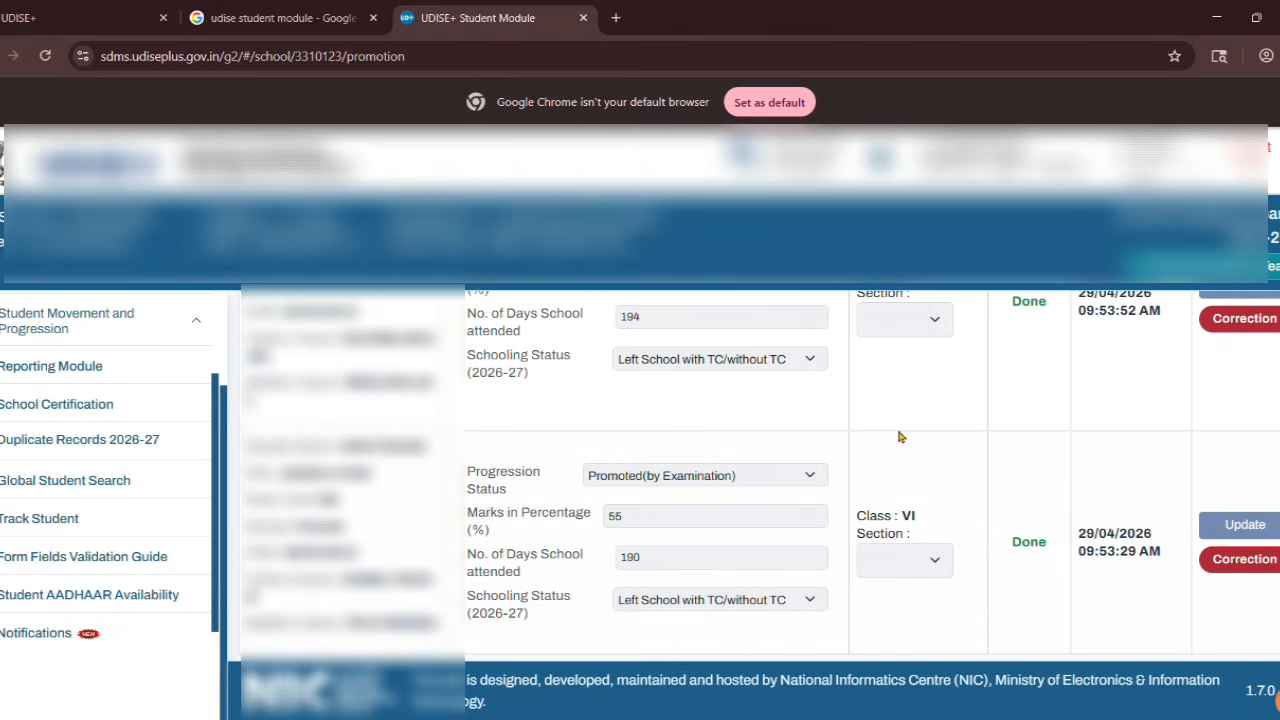
# Load the list of students eligible for progression for class IV, section A
pyautogui.scroll(8, 898, 437)
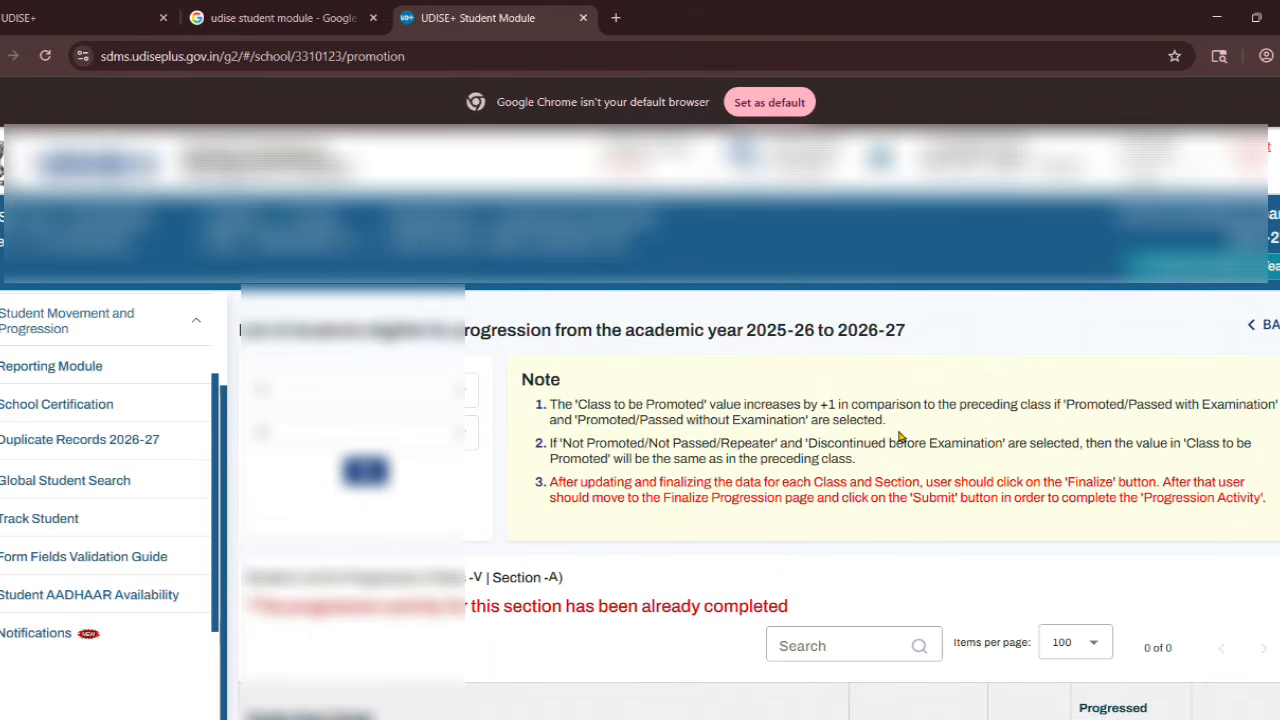
pyautogui.click(436, 404)
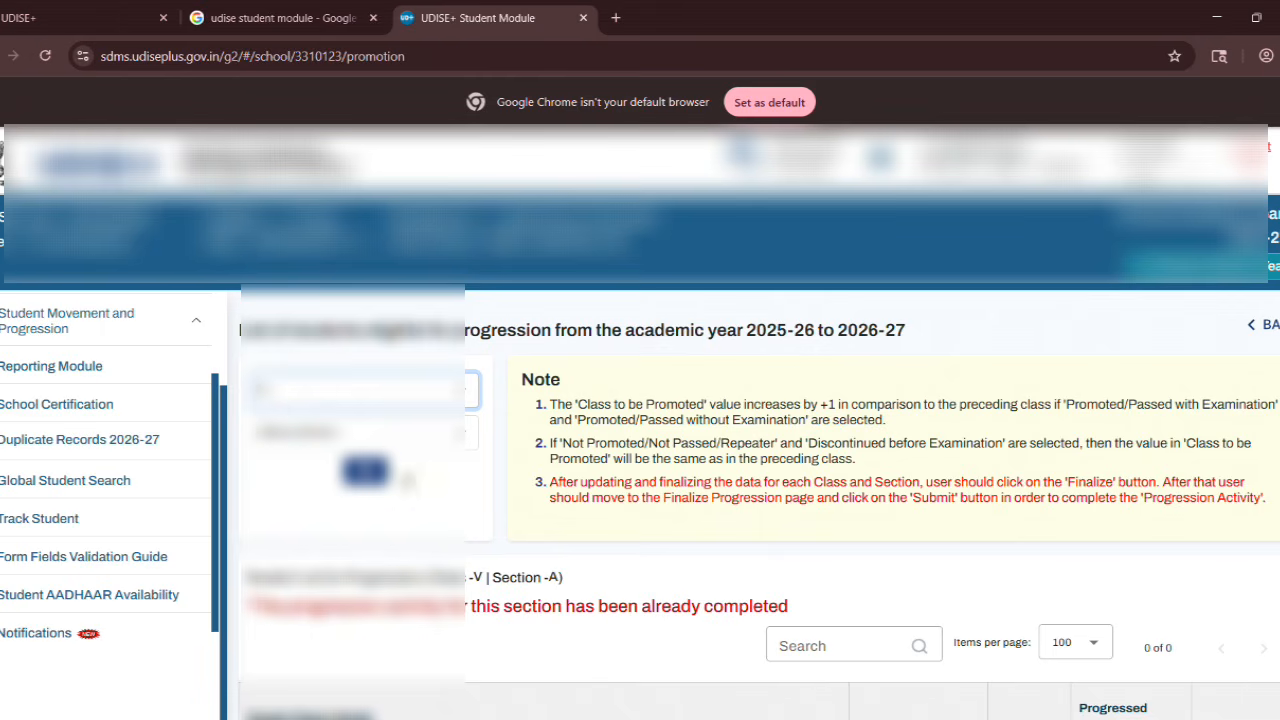
pyautogui.click(400, 440)
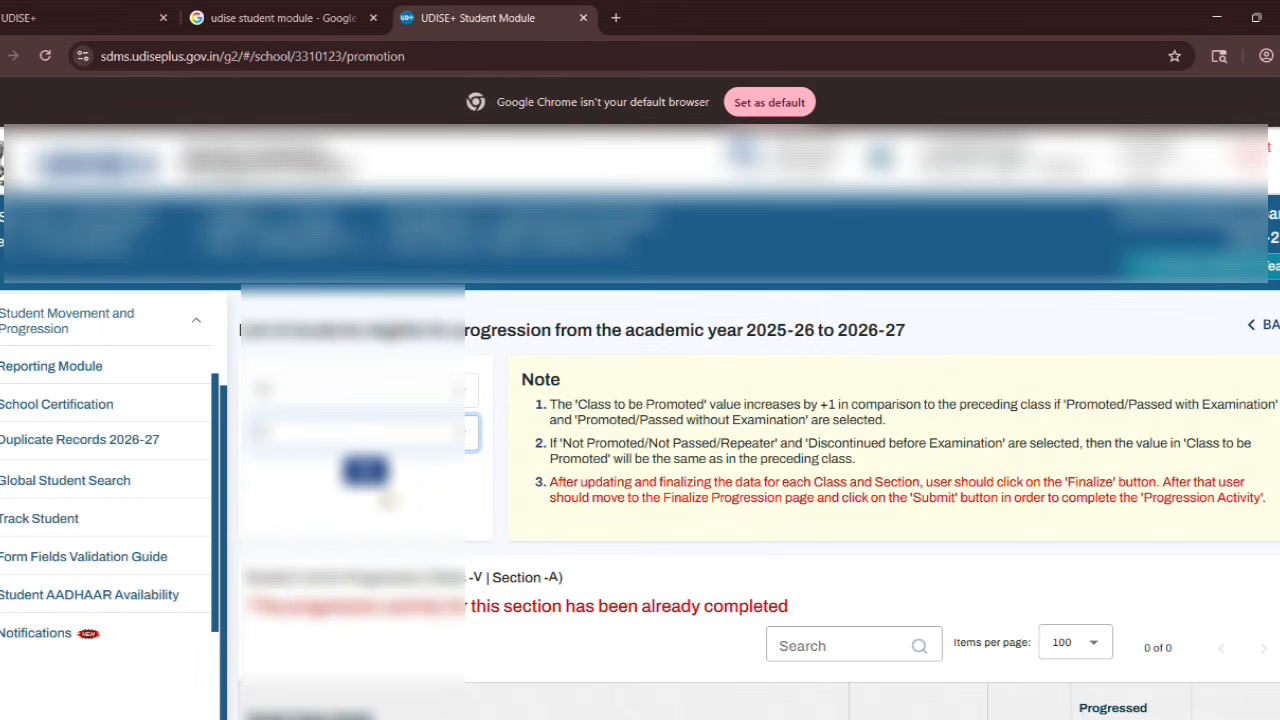
pyautogui.click(366, 471)
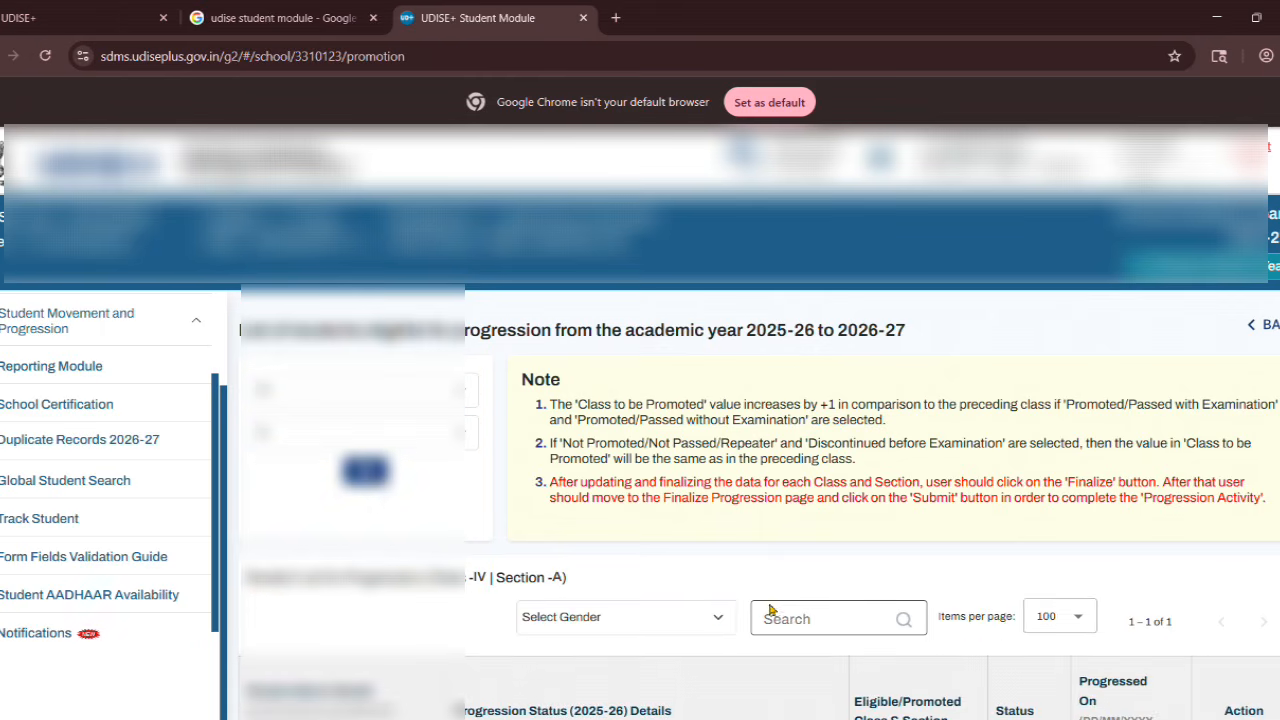
# Set the class IV student's Progression Status to Promoted(by Examination)
pyautogui.scroll(-1, 754, 570)
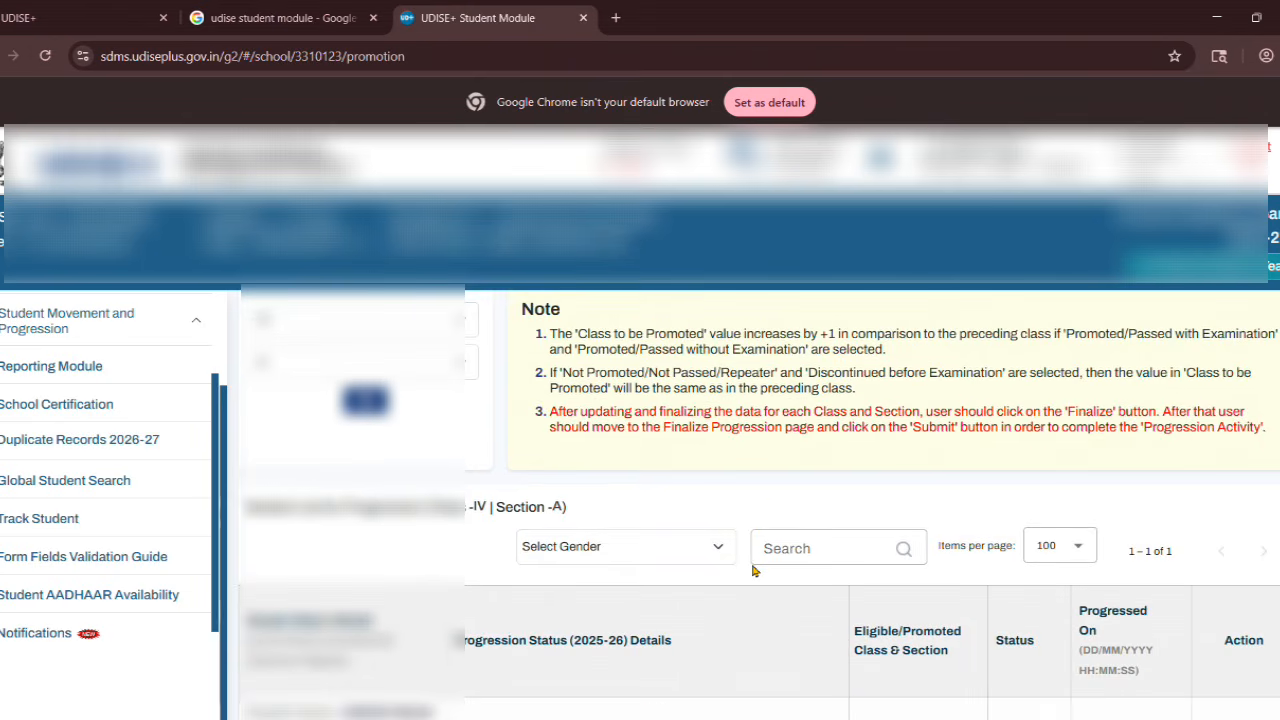
pyautogui.scroll(-3, 756, 572)
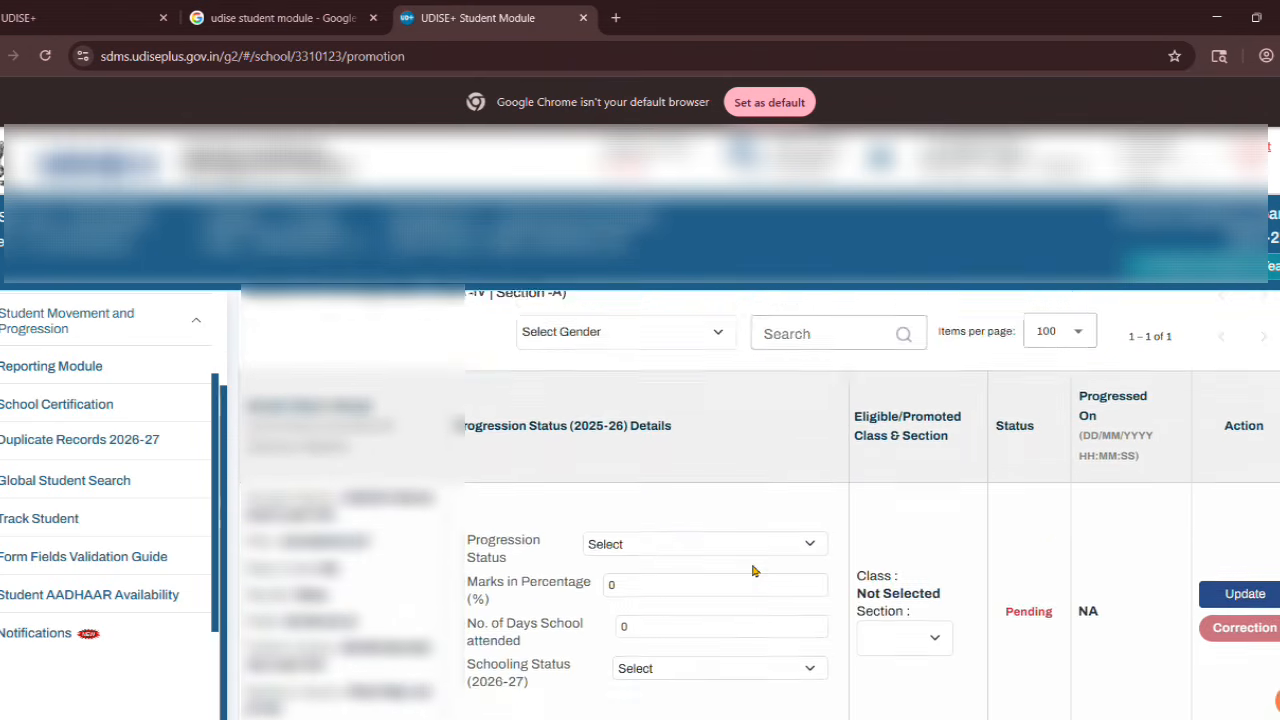
pyautogui.click(741, 488)
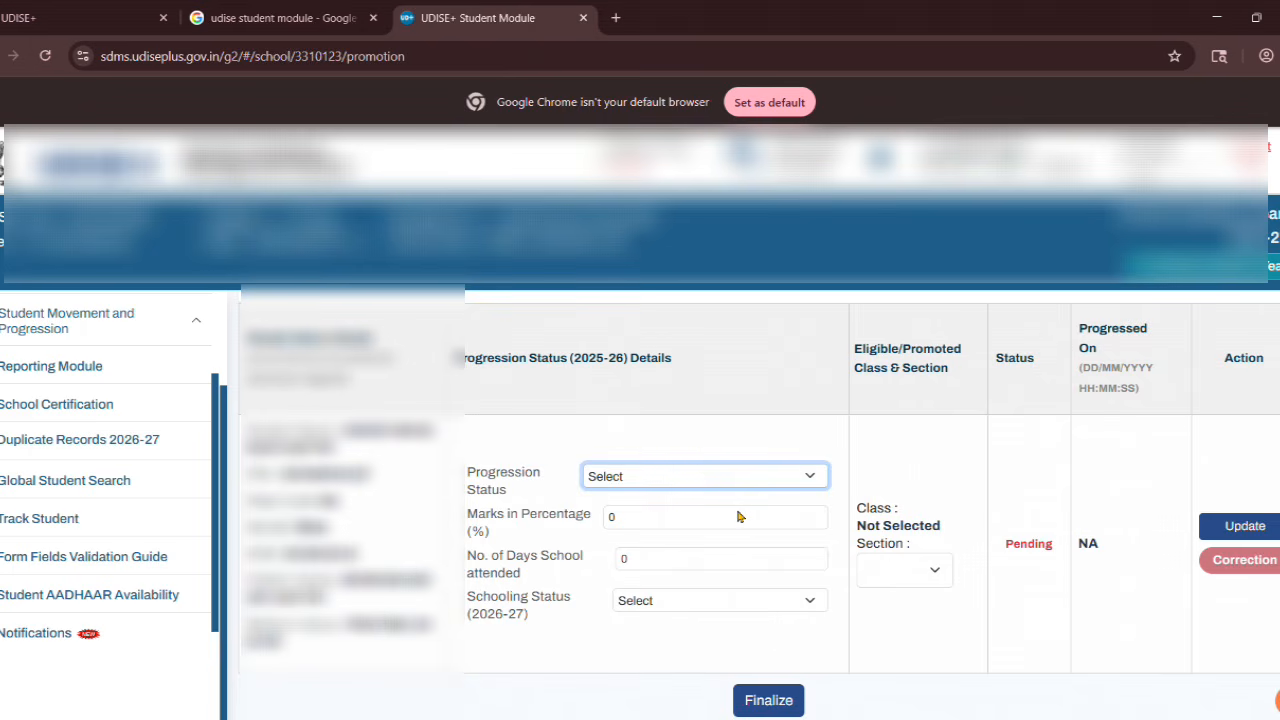
pyautogui.click(740, 517)
# Enter 55 as the class IV student's Marks in Percentage and 195 as the number of days school attended
pyautogui.click(663, 531)
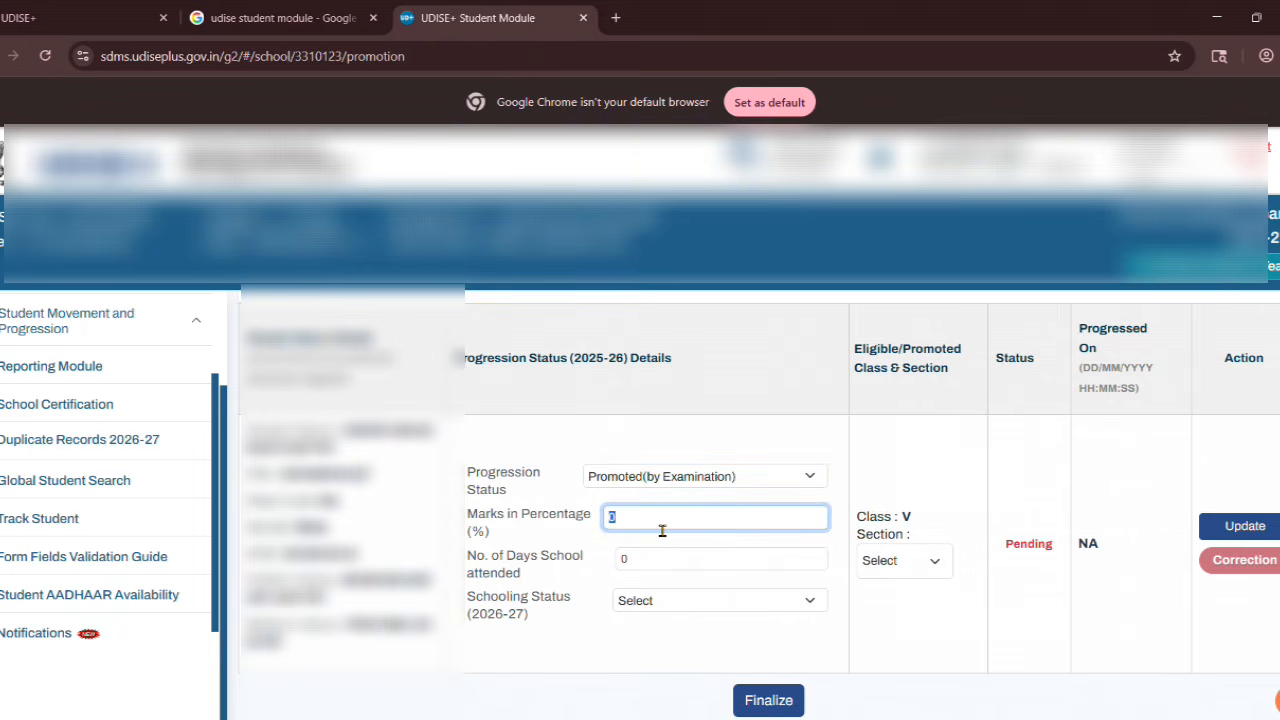
pyautogui.write('55')
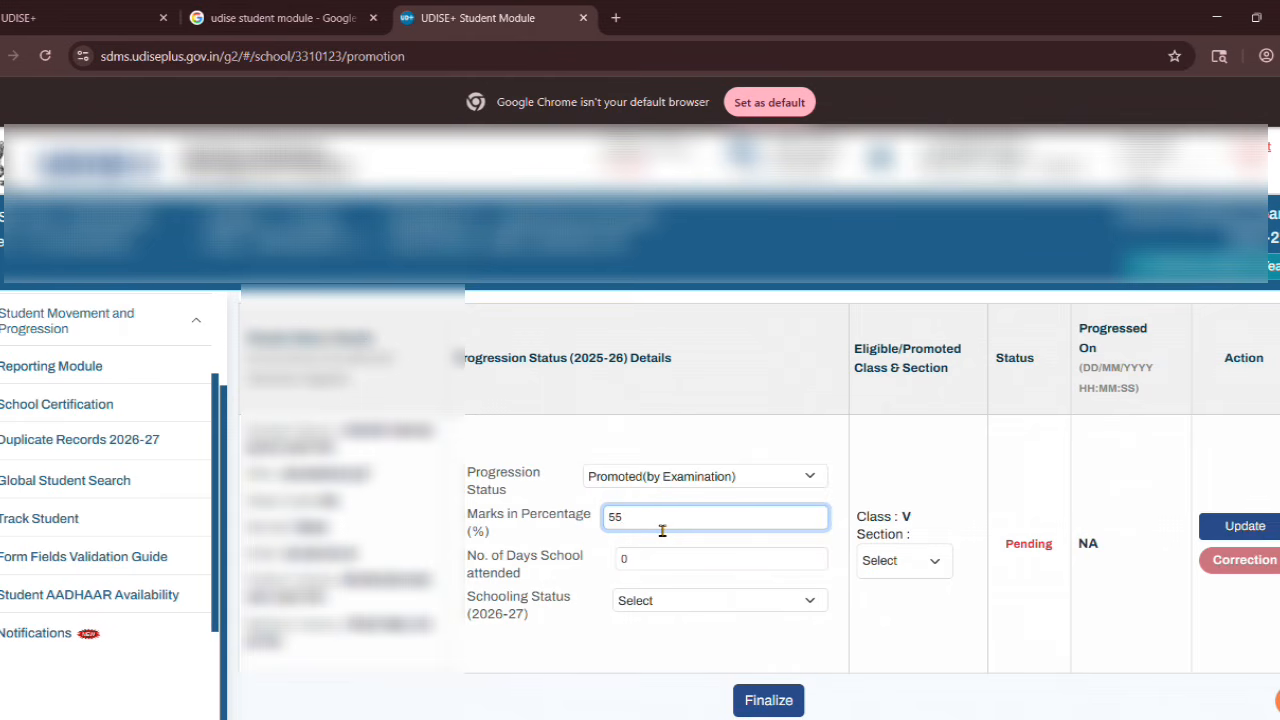
pyautogui.press('Tab')
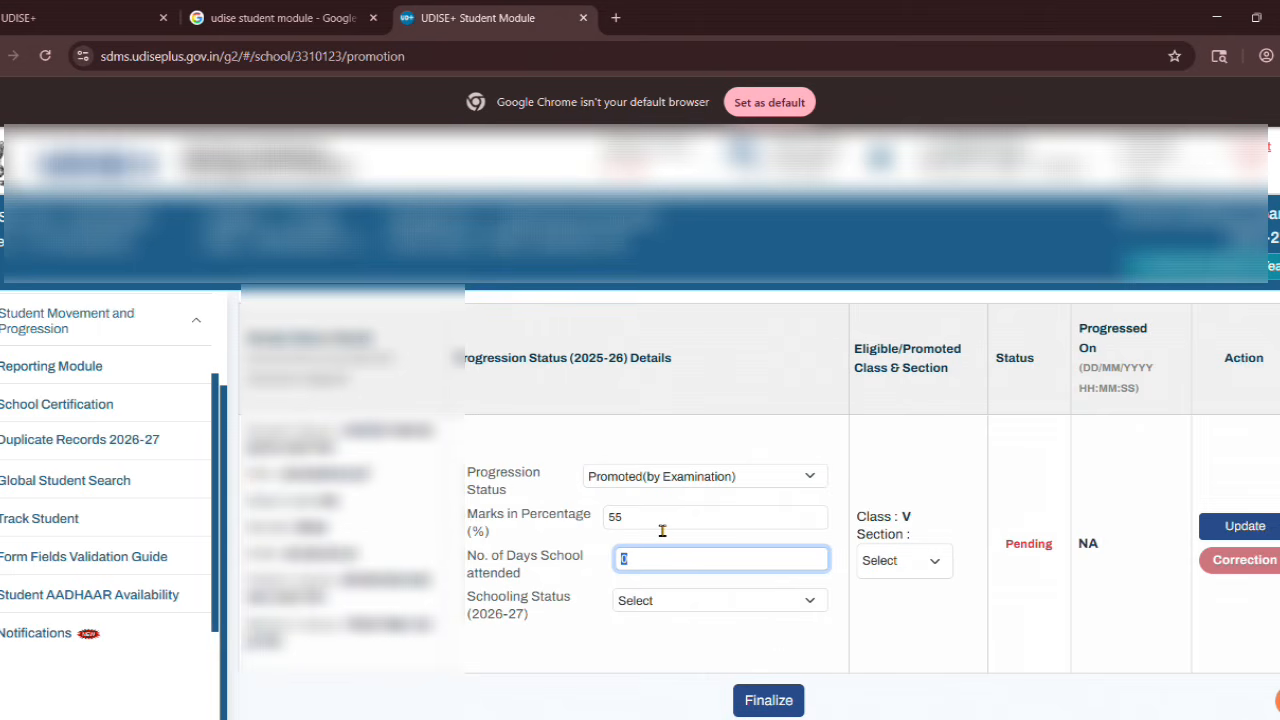
pyautogui.write('195')
pyautogui.press('Tab')
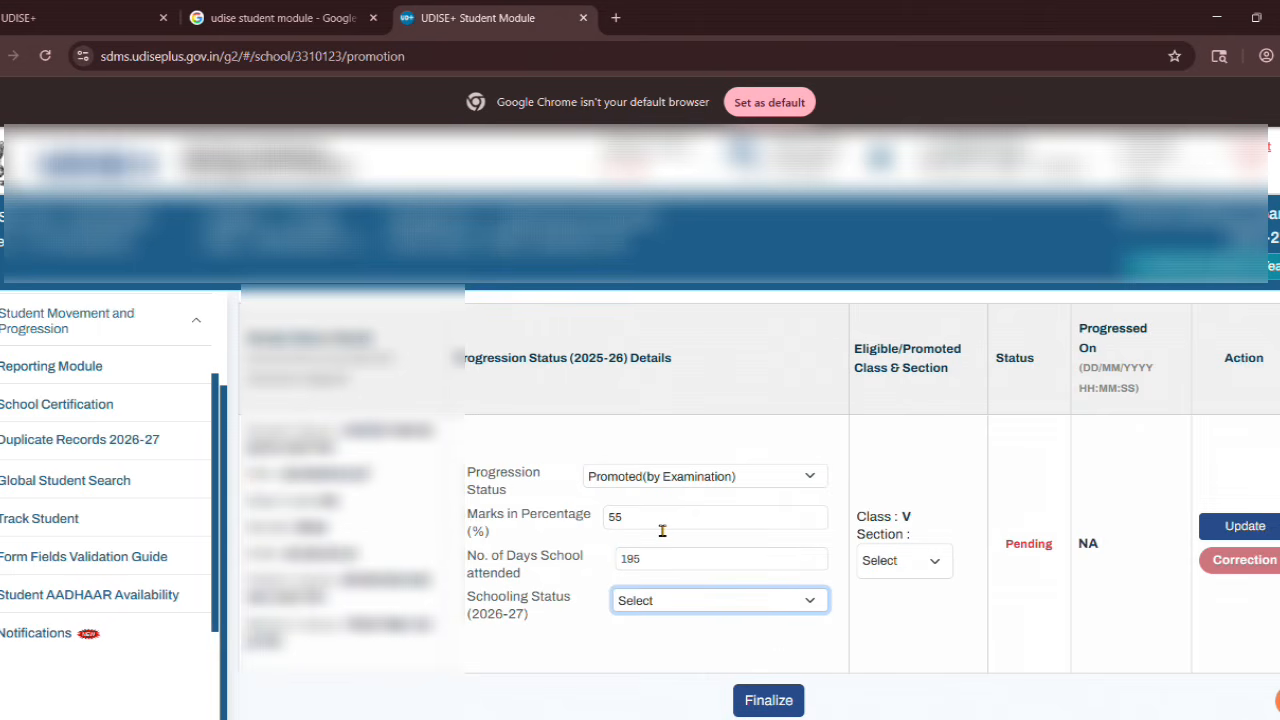
# Set the class IV student's Schooling Status to Studying in Same School with section A, and update the record
pyautogui.press('Down')
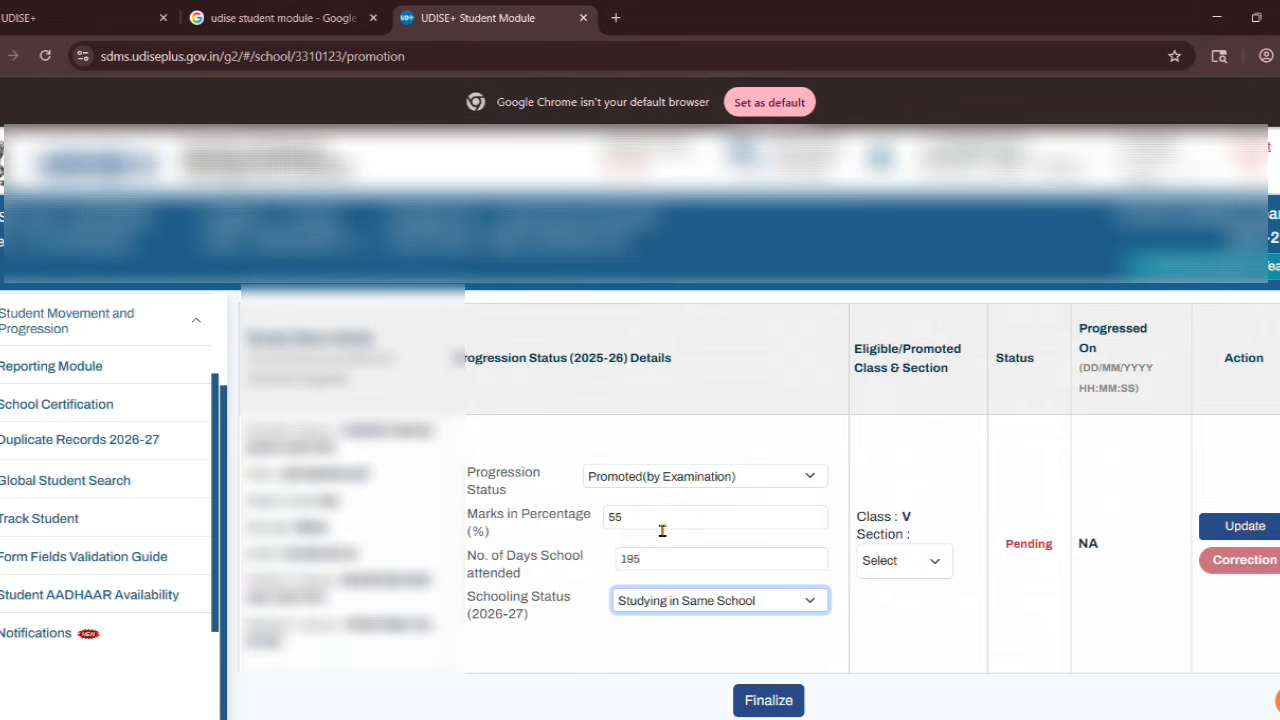
pyautogui.click(867, 572)
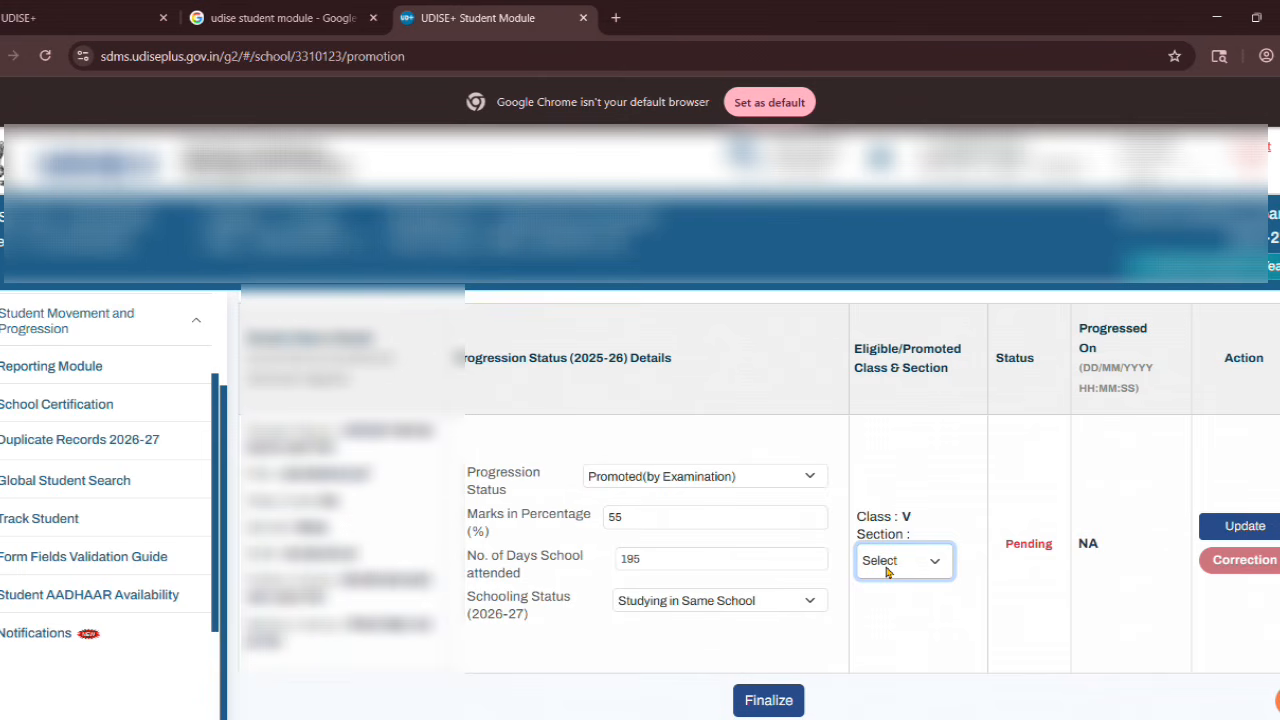
pyautogui.press('a')
pyautogui.press('Tab')
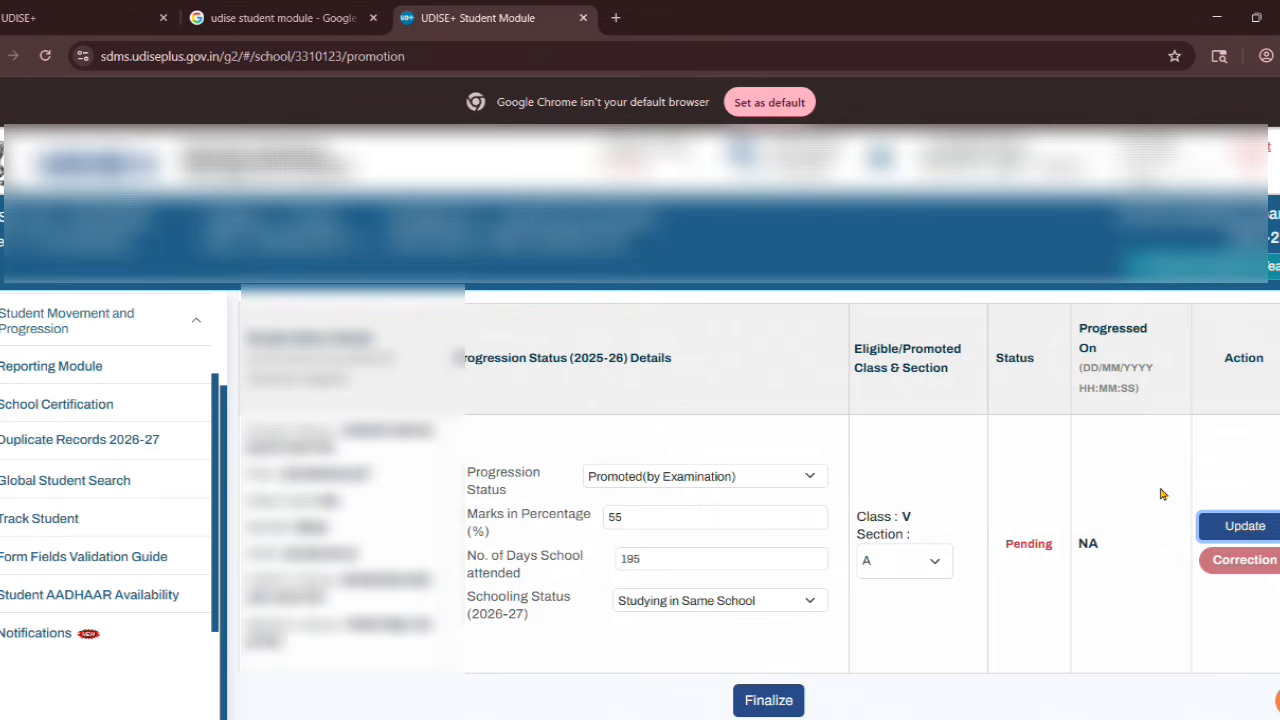
pyautogui.press('Return')
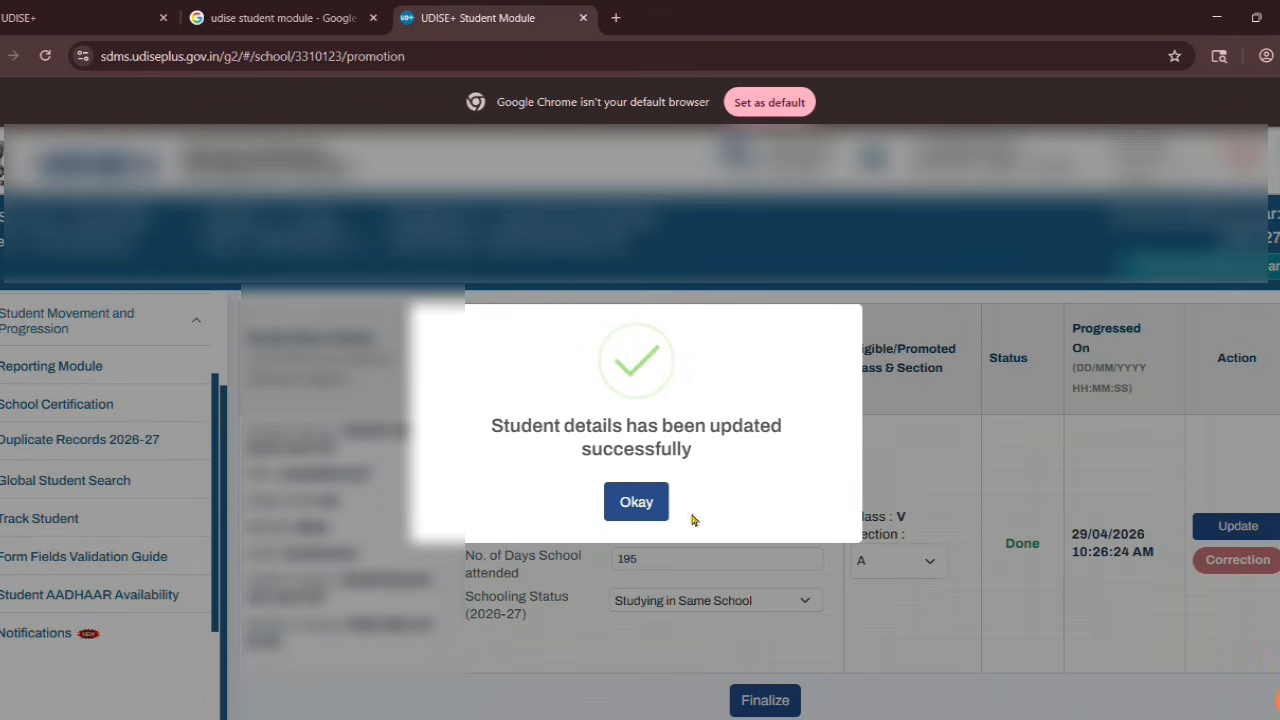
pyautogui.click(651, 509)
# Finalize the progression activity for class IV, section A and confirm it
pyautogui.scroll(-1, 652, 518)
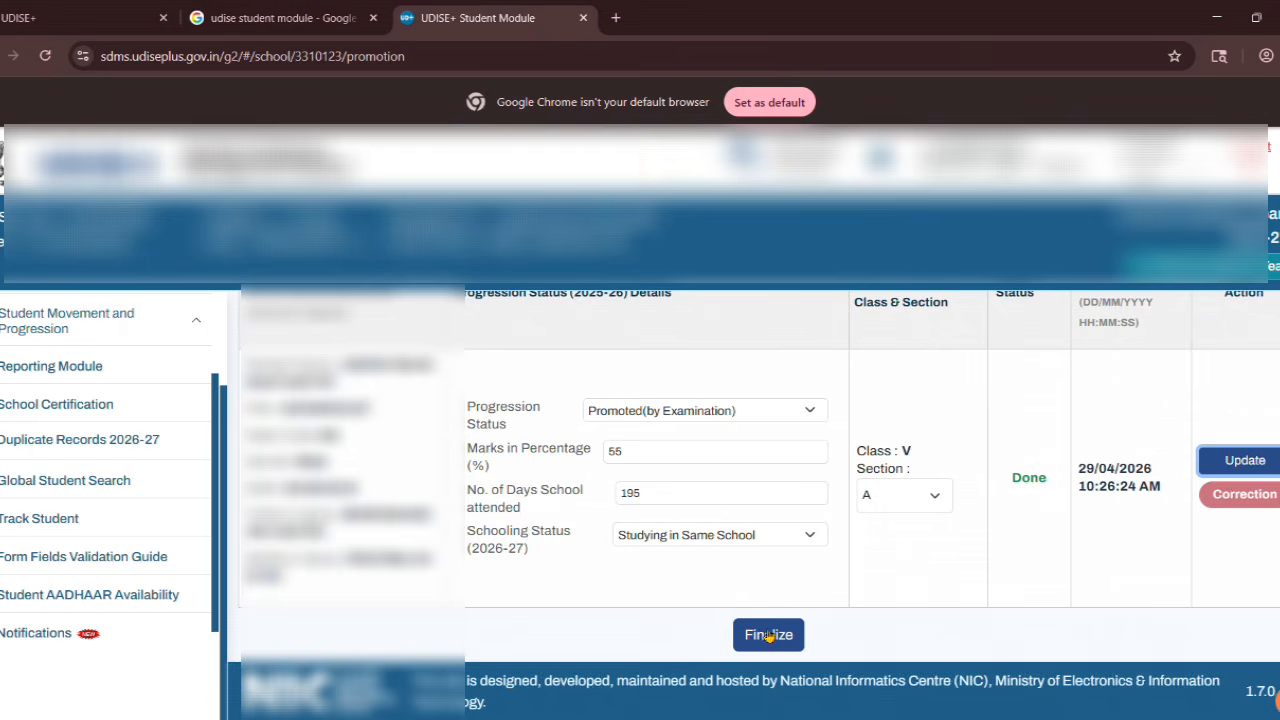
pyautogui.click(768, 636)
pyautogui.click(700, 634)
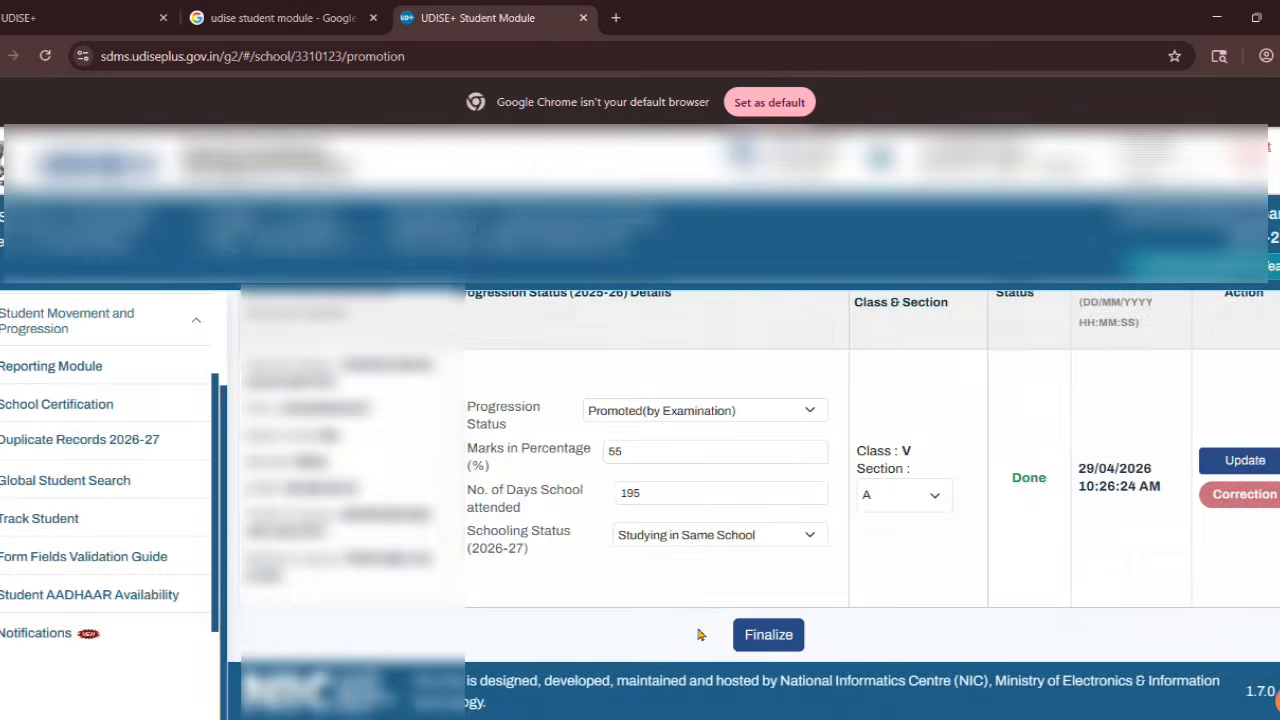
pyautogui.click(628, 526)
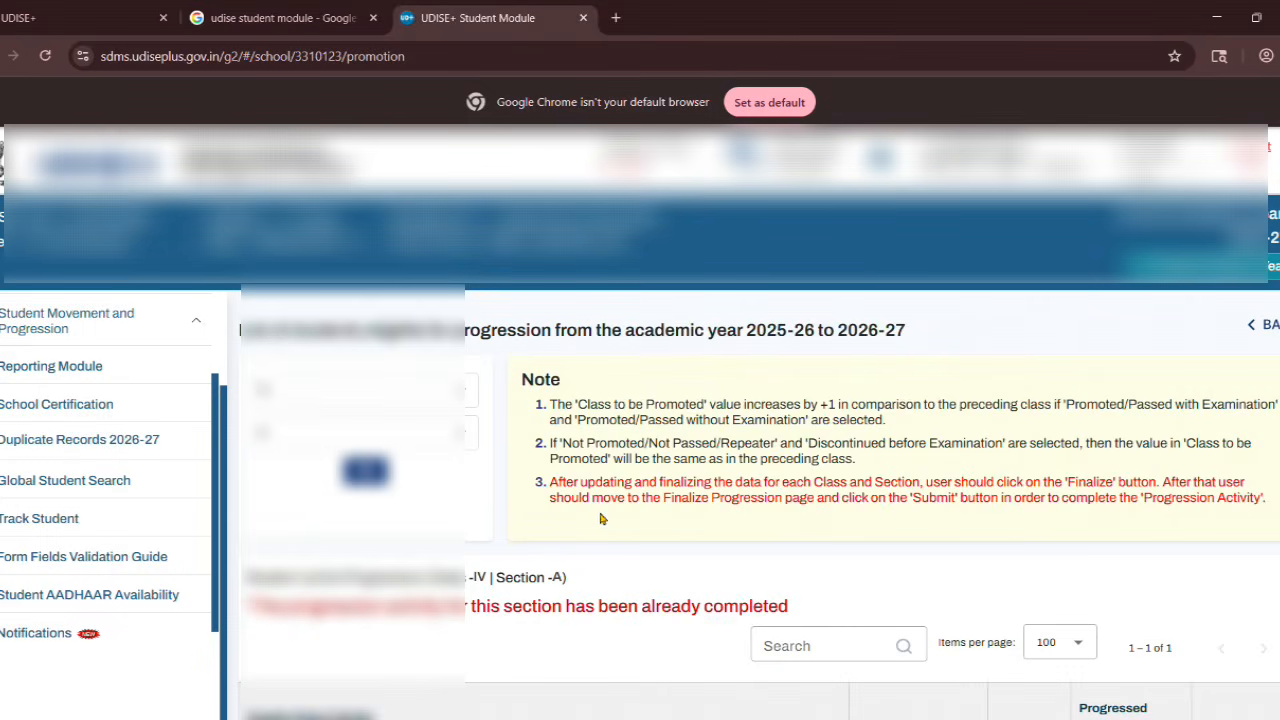
# Load the list of students eligible for progression for class III, section A and go to the pending student's entry
pyautogui.click(403, 390)
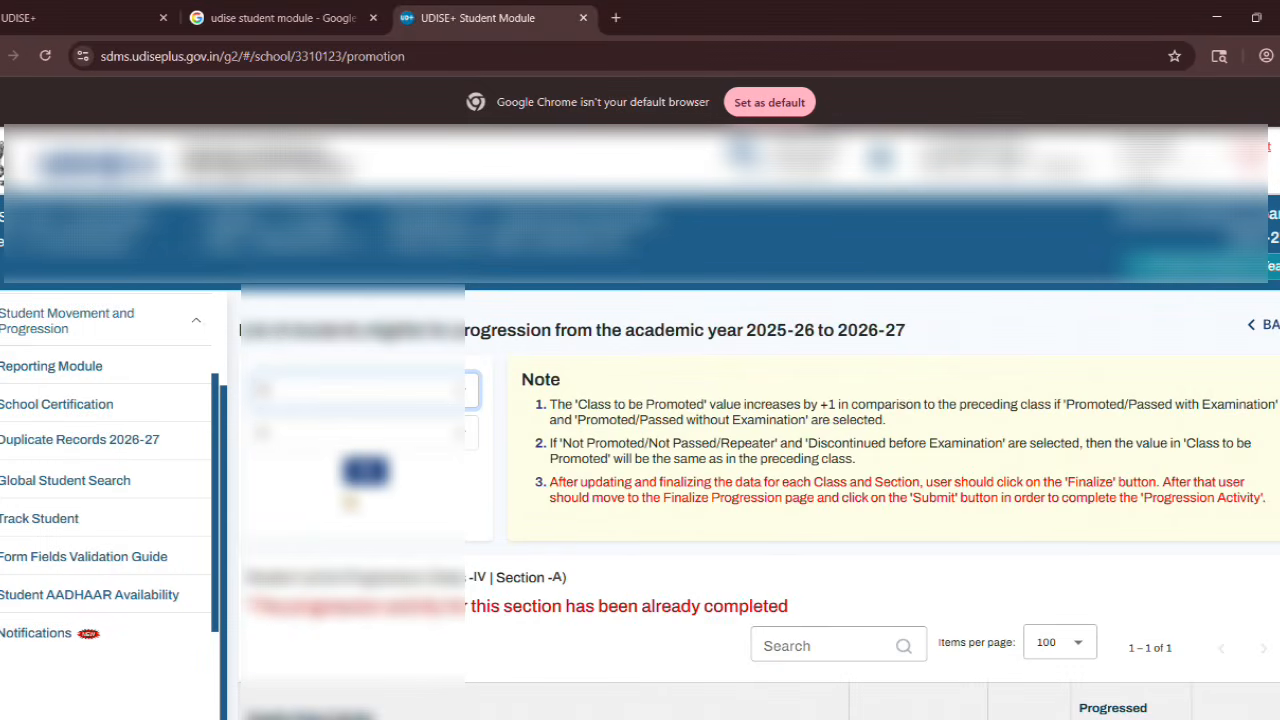
pyautogui.click(350, 500)
pyautogui.click(344, 437)
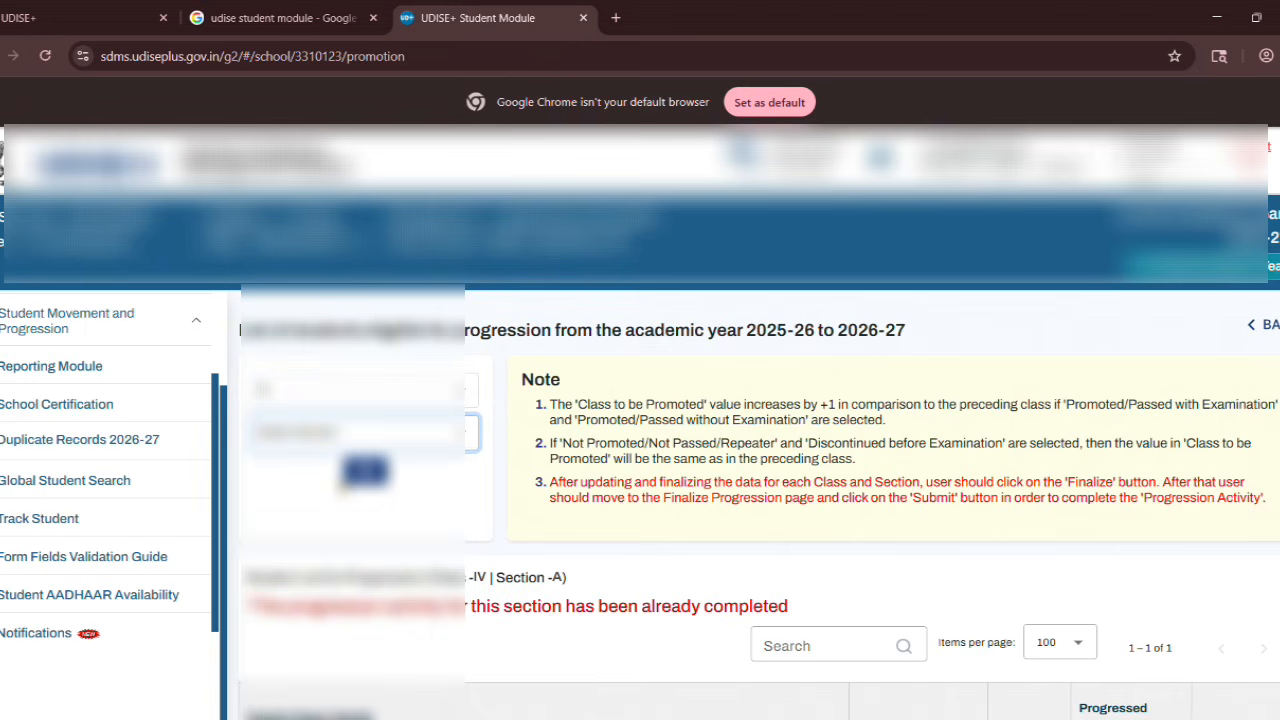
pyautogui.click(343, 485)
pyautogui.click(367, 477)
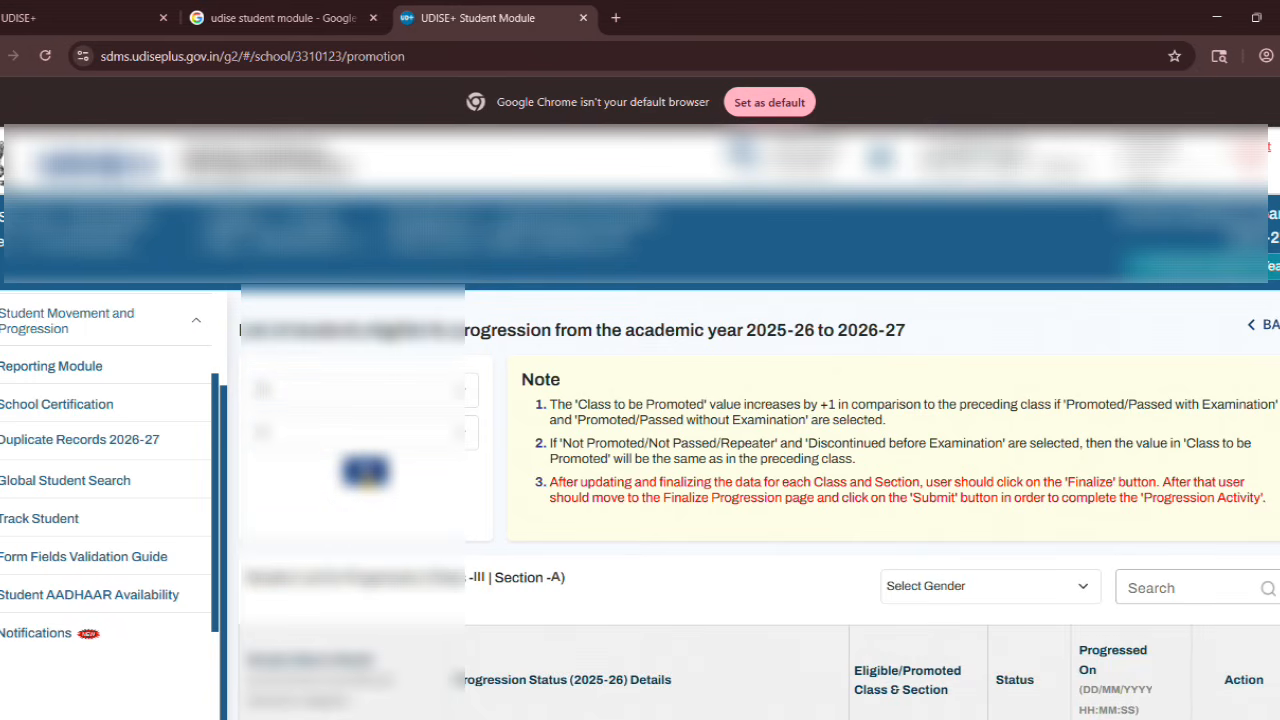
pyautogui.scroll(-1, 595, 553)
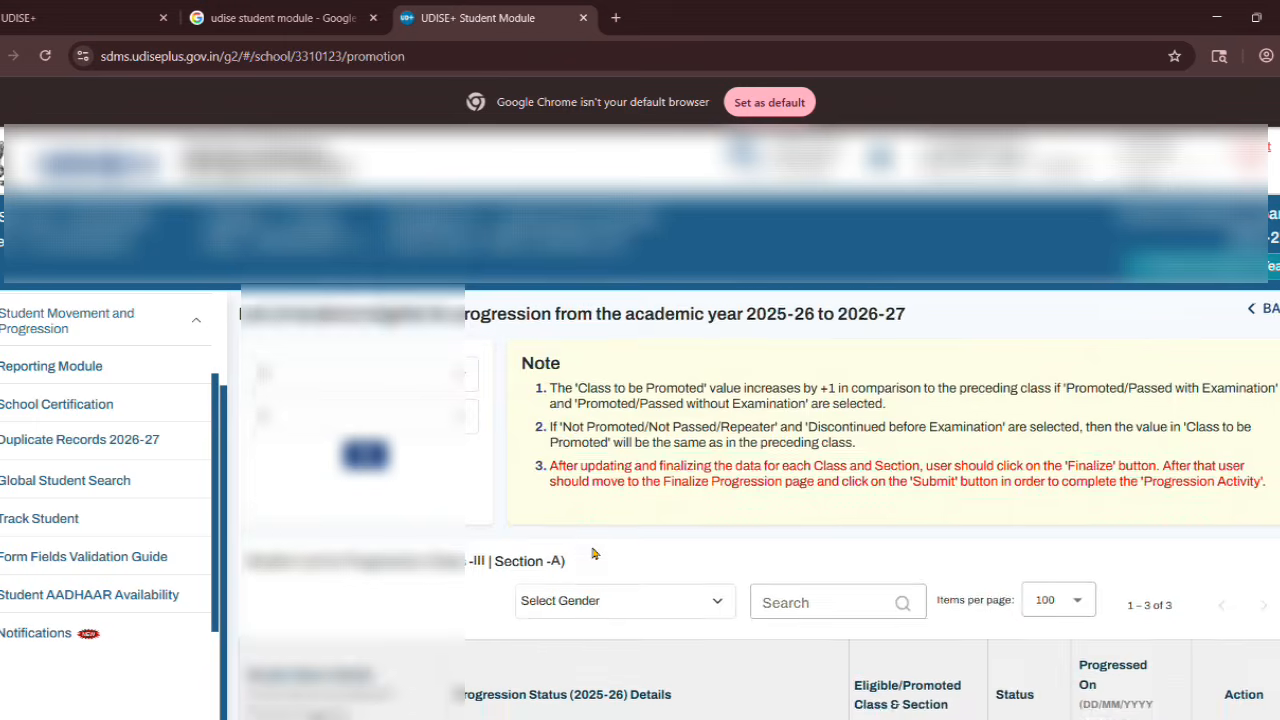
pyautogui.scroll(-5, 592, 553)
pyautogui.scroll(-1, 592, 553)
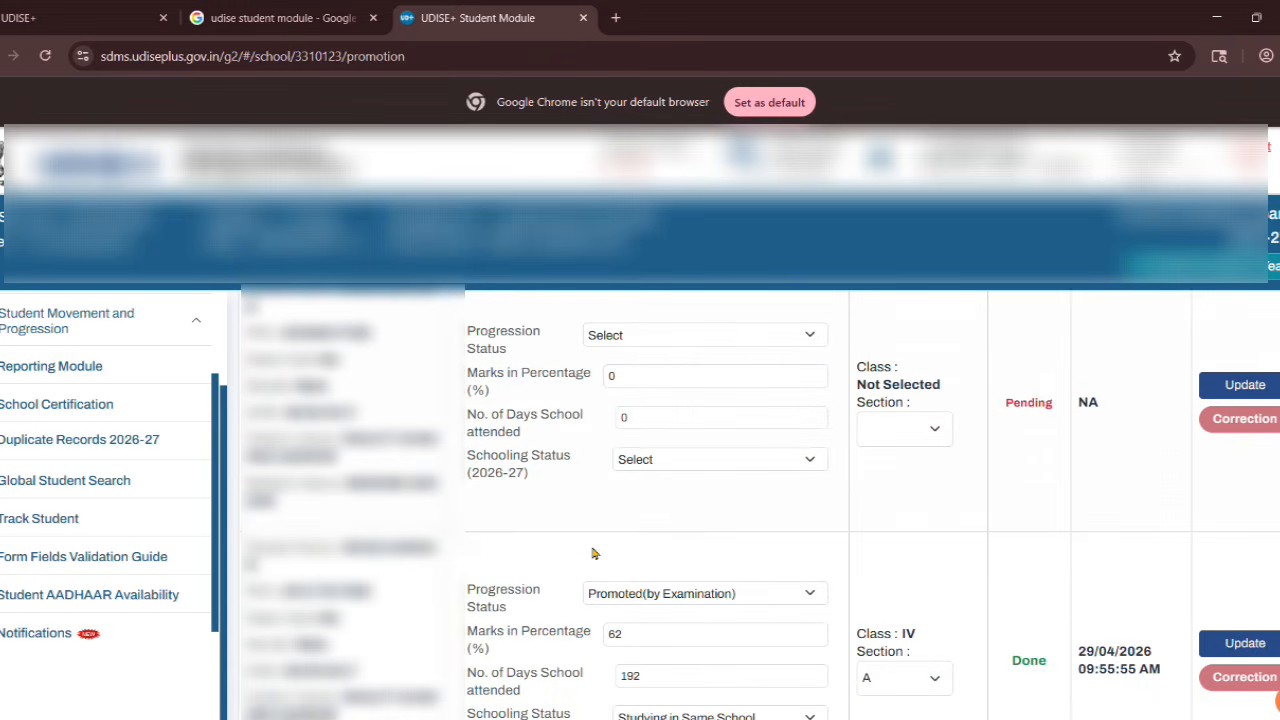
# Set the pending class III student's Progression Status to Promoted(by Examination), with 56 as Marks in Percentage and 195 days attended
pyautogui.scroll(2, 592, 553)
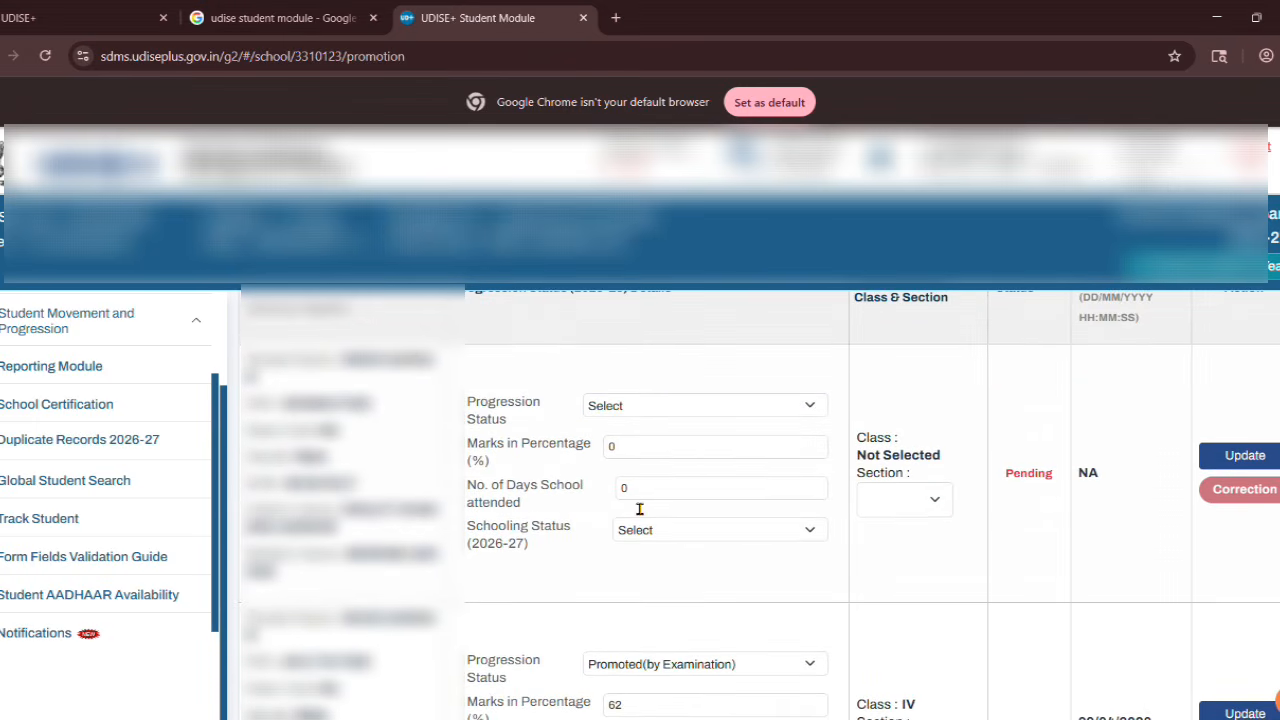
pyautogui.click(662, 405)
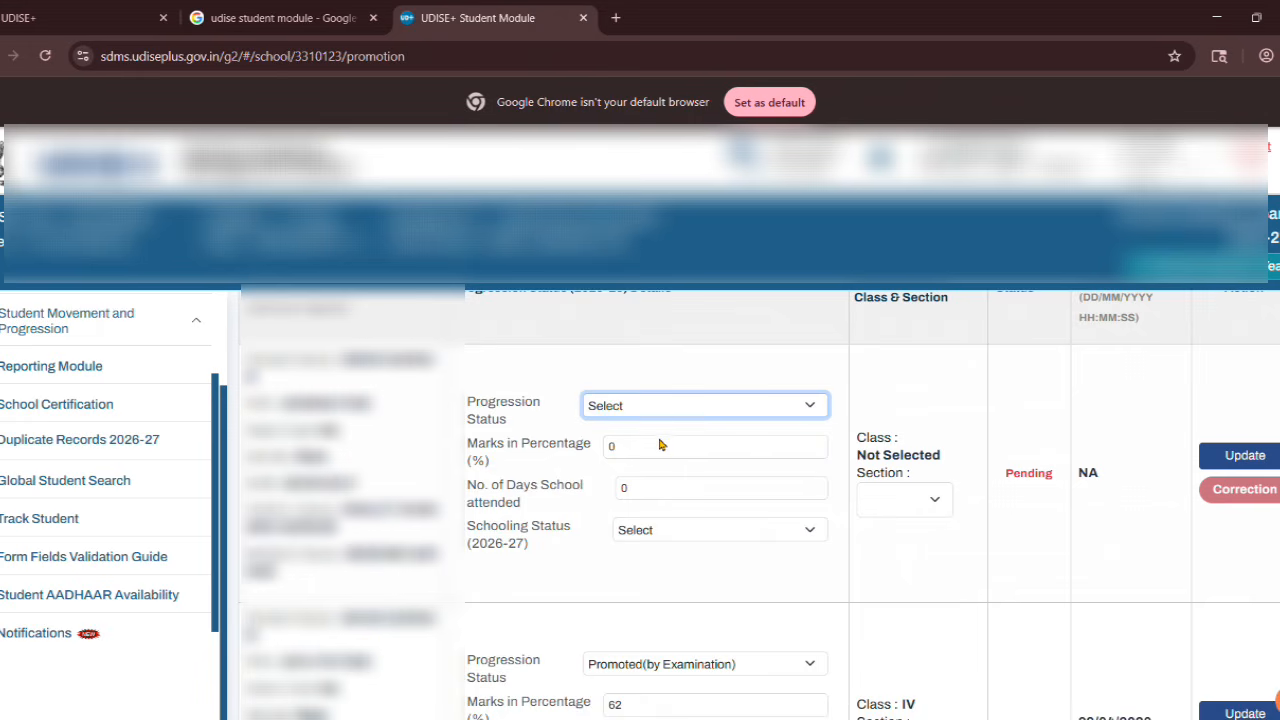
pyautogui.click(667, 447)
pyautogui.doubleClick(669, 452)
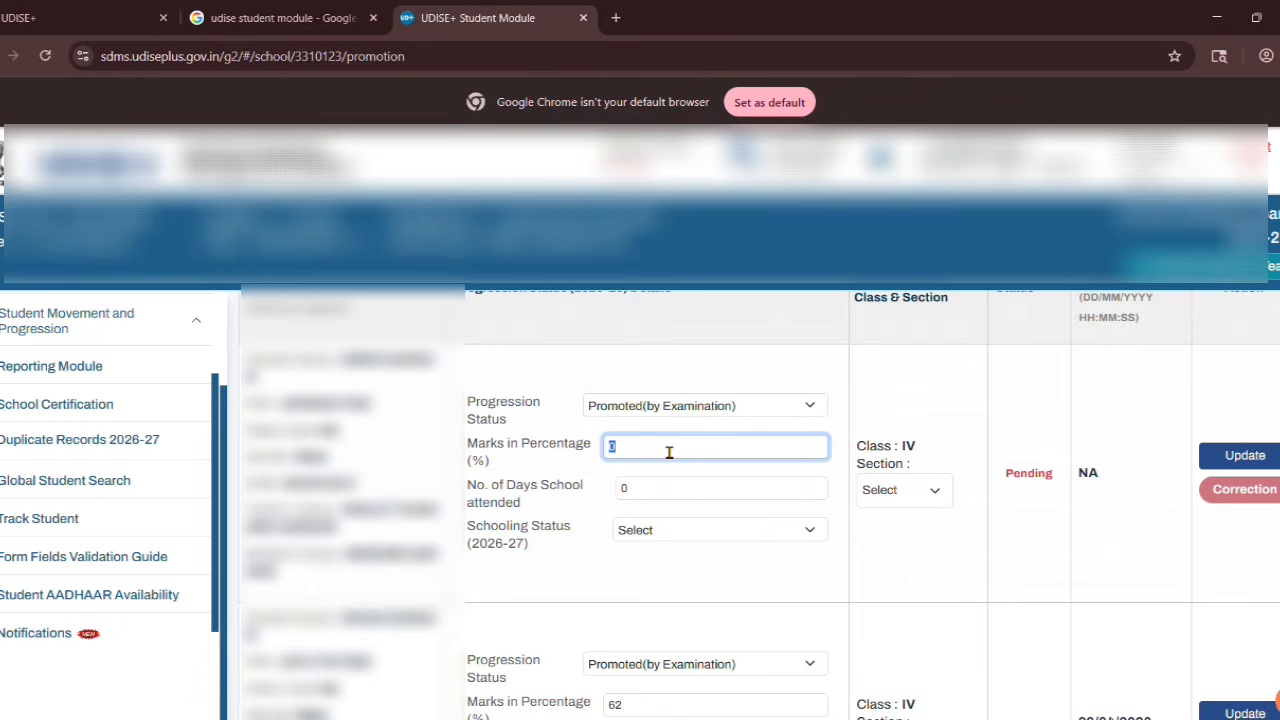
pyautogui.write('56')
pyautogui.press('Tab')
pyautogui.write('195')
# Set the class III student's Schooling Status to Studying in Same School with section A, and update the record
pyautogui.press('Tab')
pyautogui.press('Down')
pyautogui.press('Tab')
pyautogui.press('Down')
pyautogui.press('Tab')
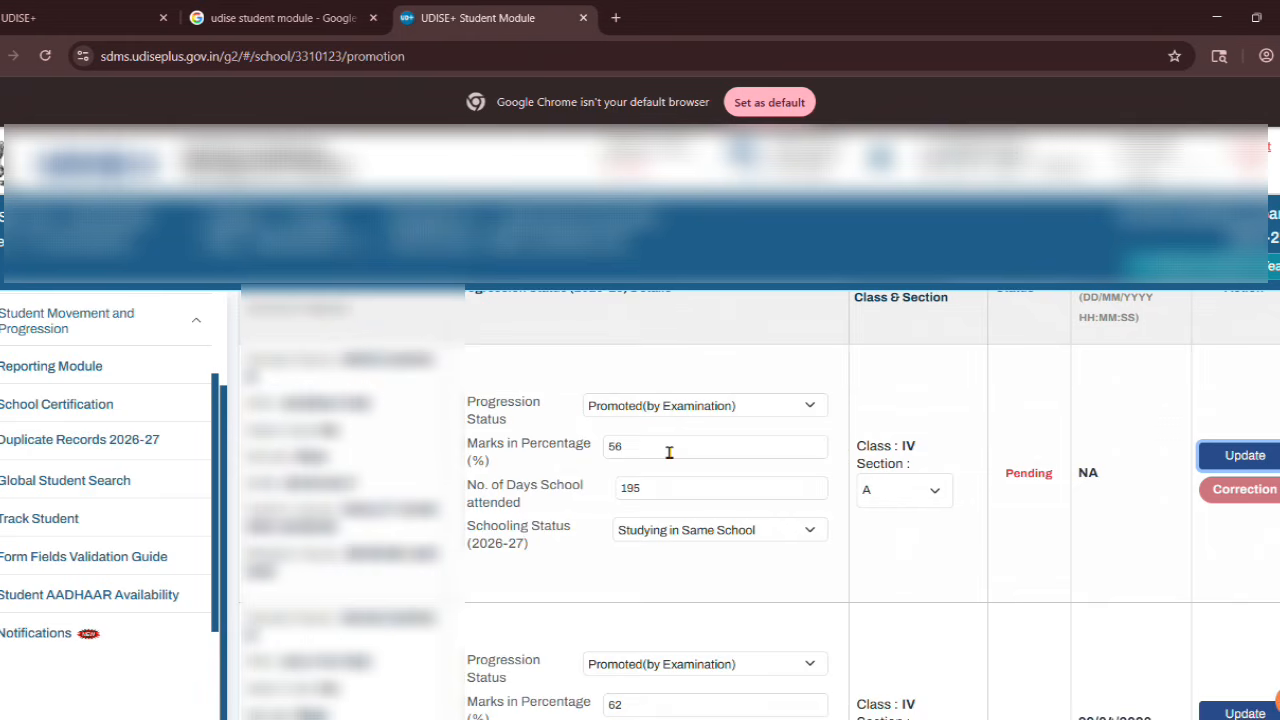
pyautogui.press('Return')
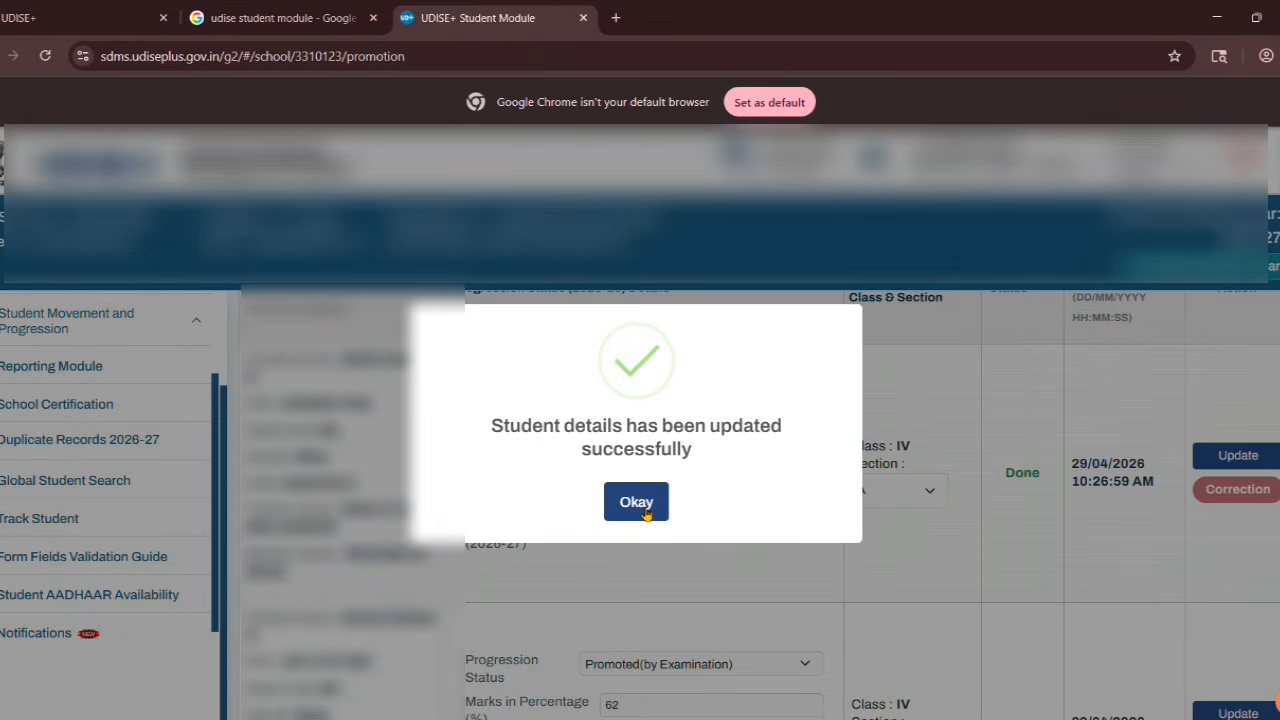
pyautogui.click(647, 513)
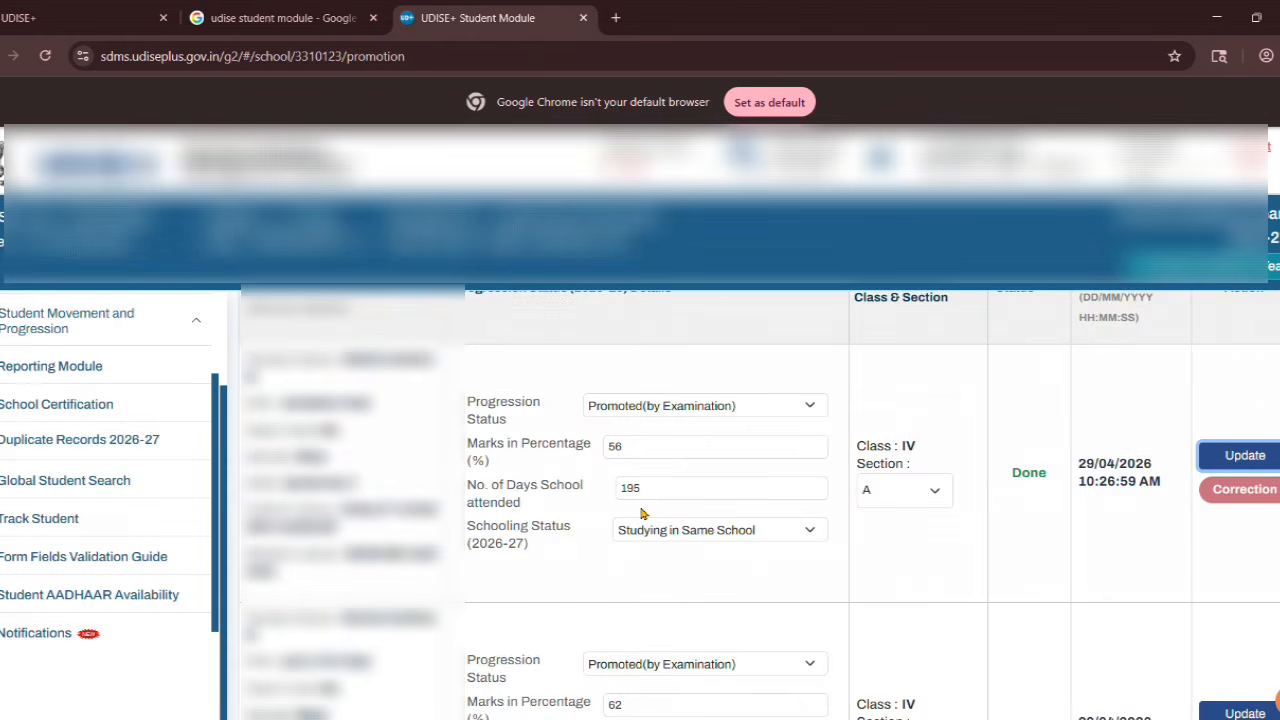
# Finalize the progression activity for class III, section A and confirm it
pyautogui.scroll(-1, 641, 513)
pyautogui.scroll(-5, 643, 500)
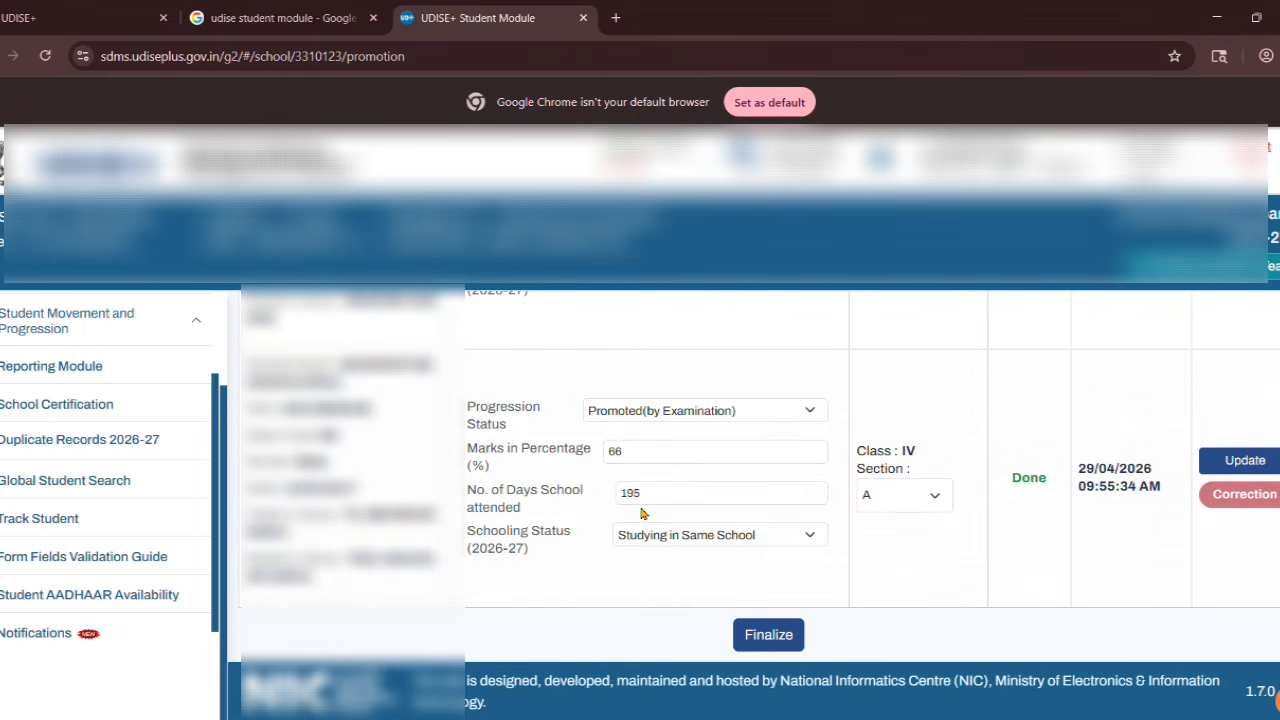
pyautogui.click(762, 632)
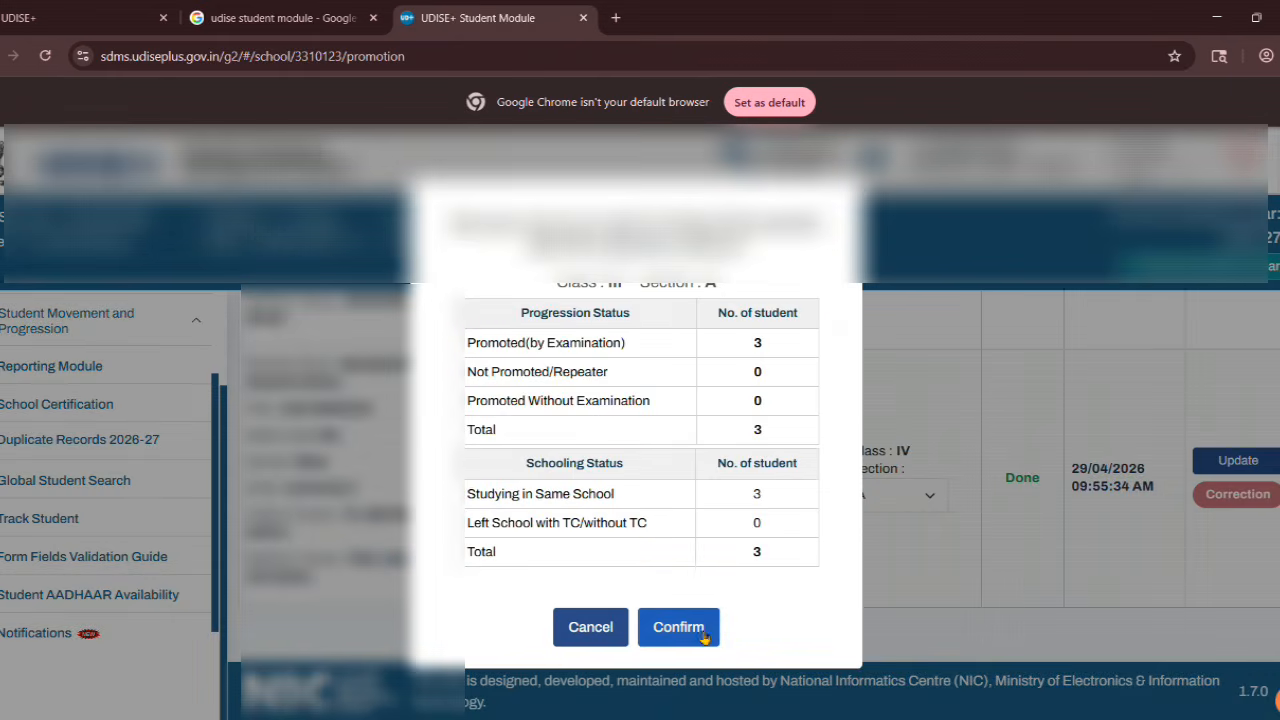
pyautogui.click(699, 636)
# Leave the UKG/KG2/PP1 section A progression list and open the Finalize Progression page of the Progression Module
pyautogui.scroll(10, 696, 636)
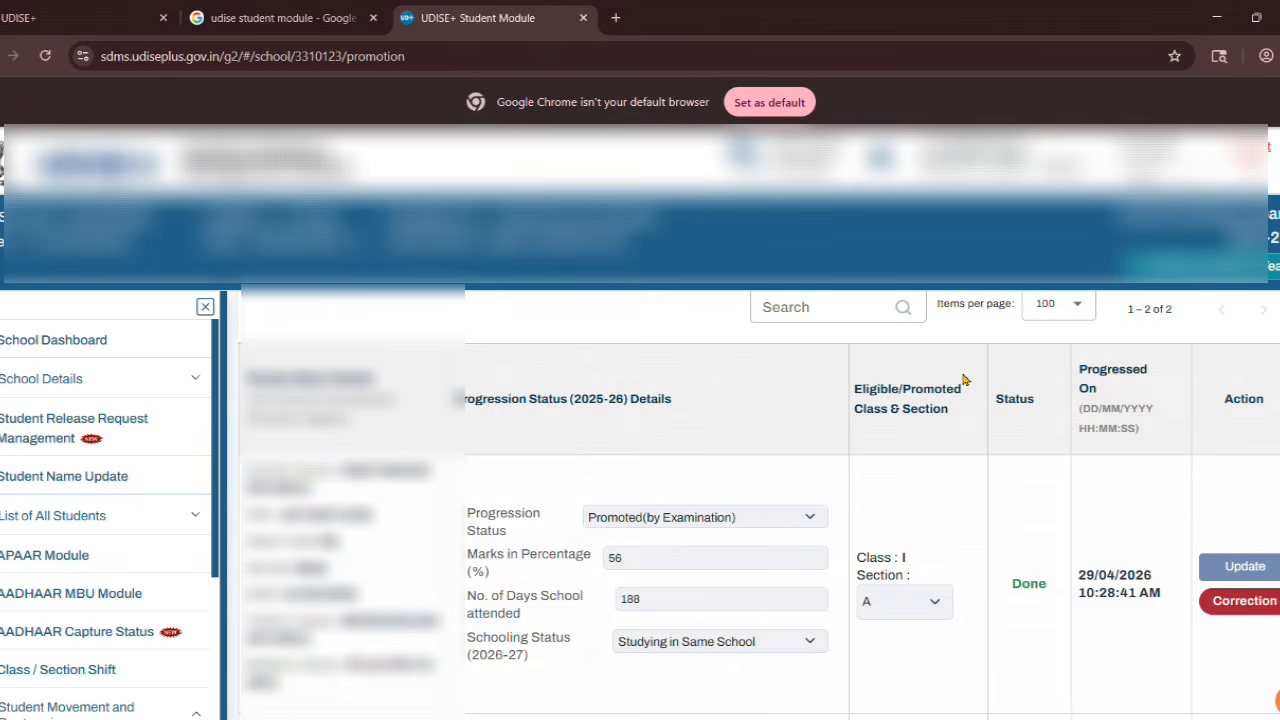
pyautogui.scroll(3, 963, 379)
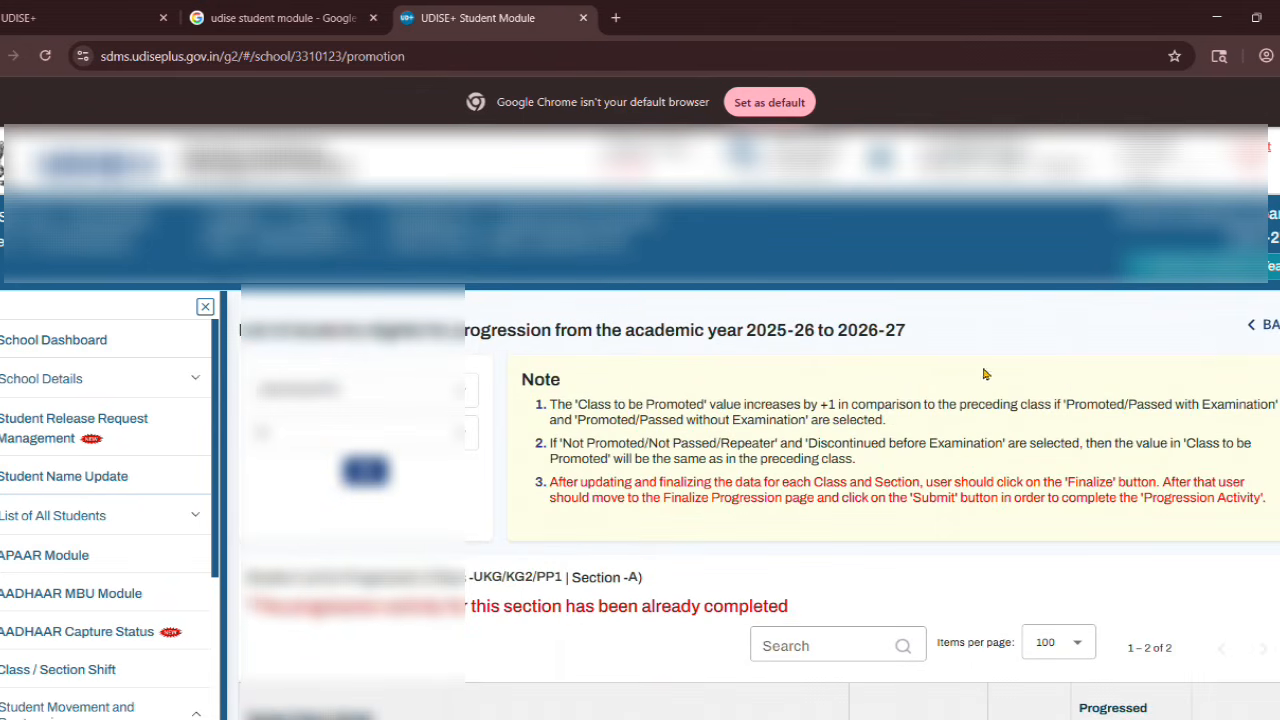
pyautogui.click(1262, 326)
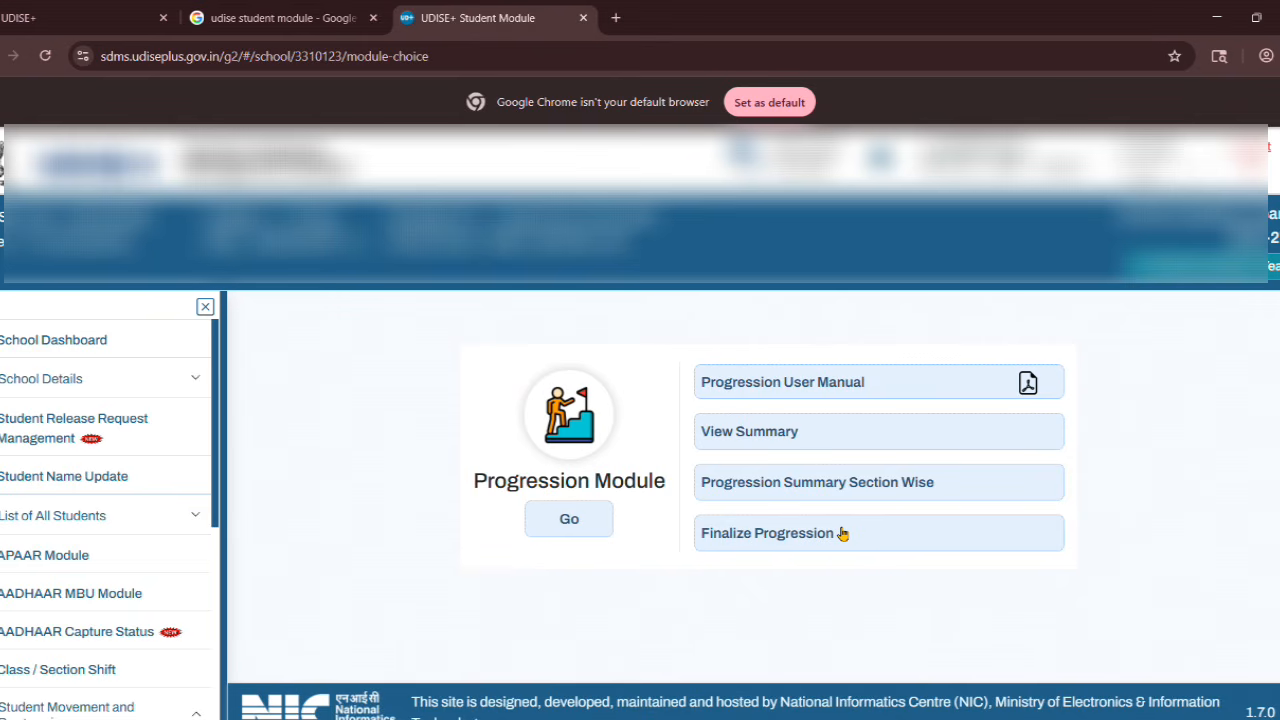
pyautogui.moveTo(847, 536); pyautogui.dragTo(708, 553)
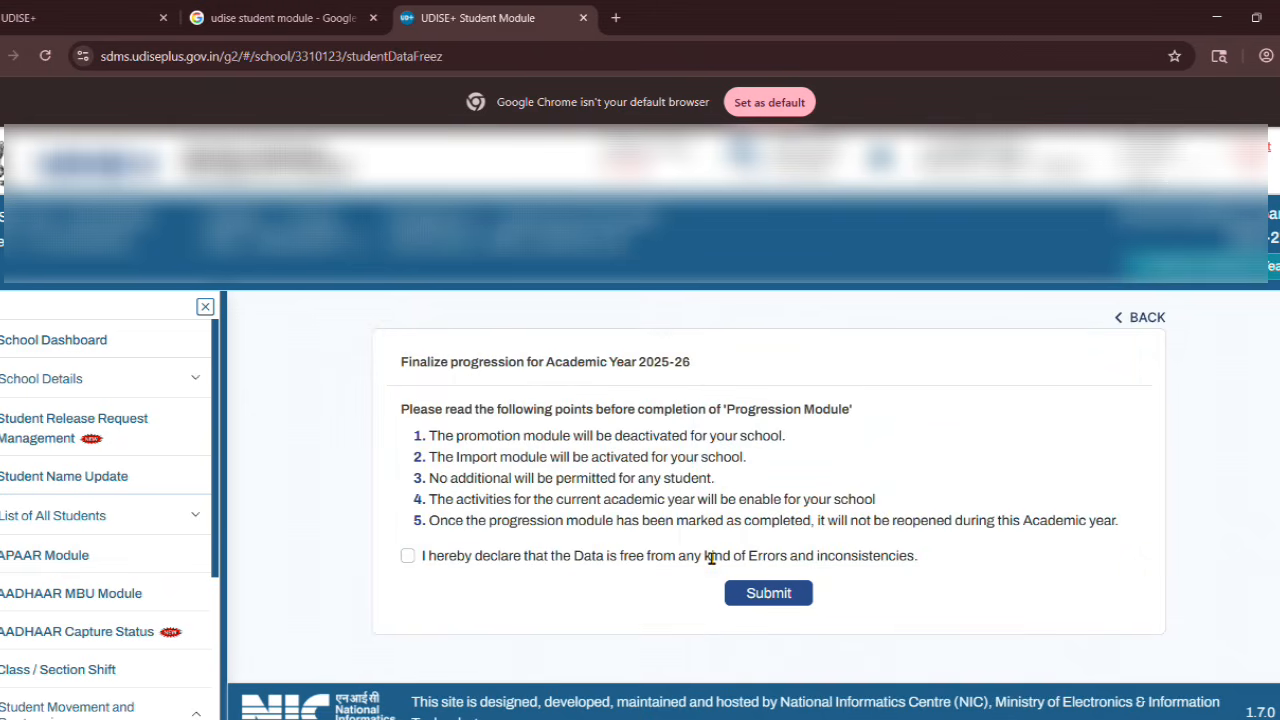
# Accept the declaration that the data is free from errors and submit the school's final progression for academic year 2025-26
pyautogui.click(408, 557)
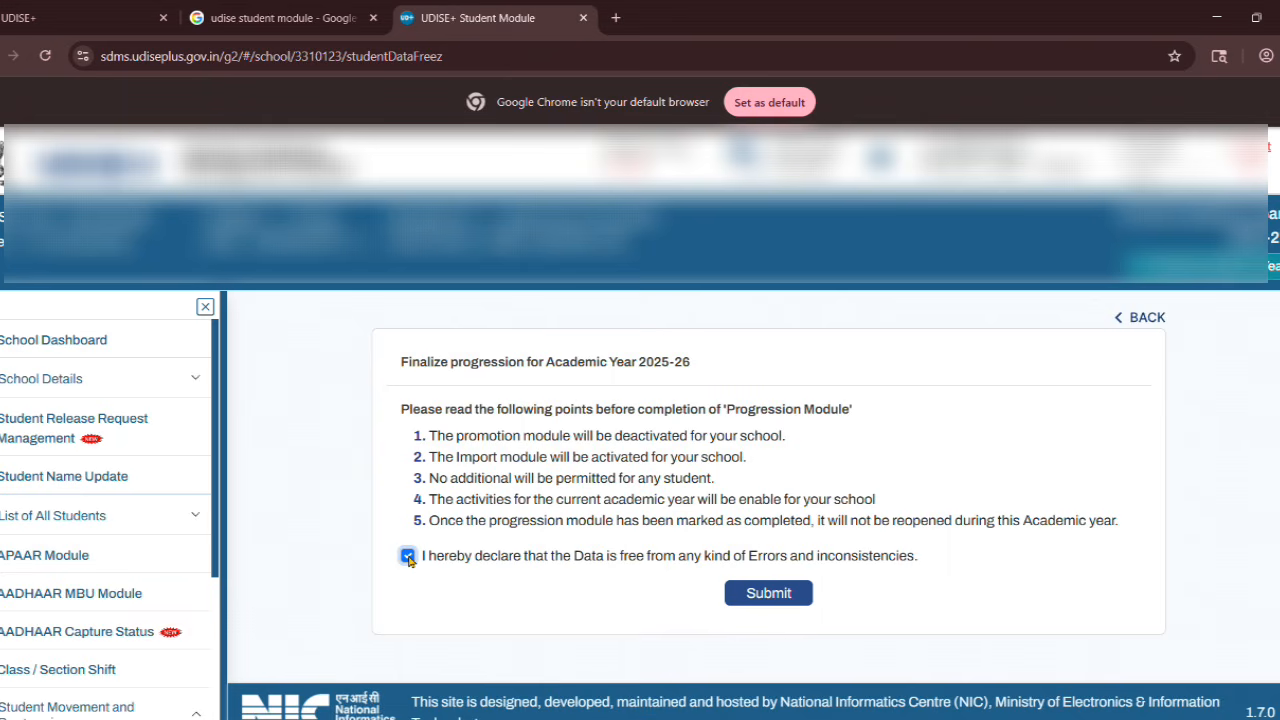
pyautogui.click(766, 594)
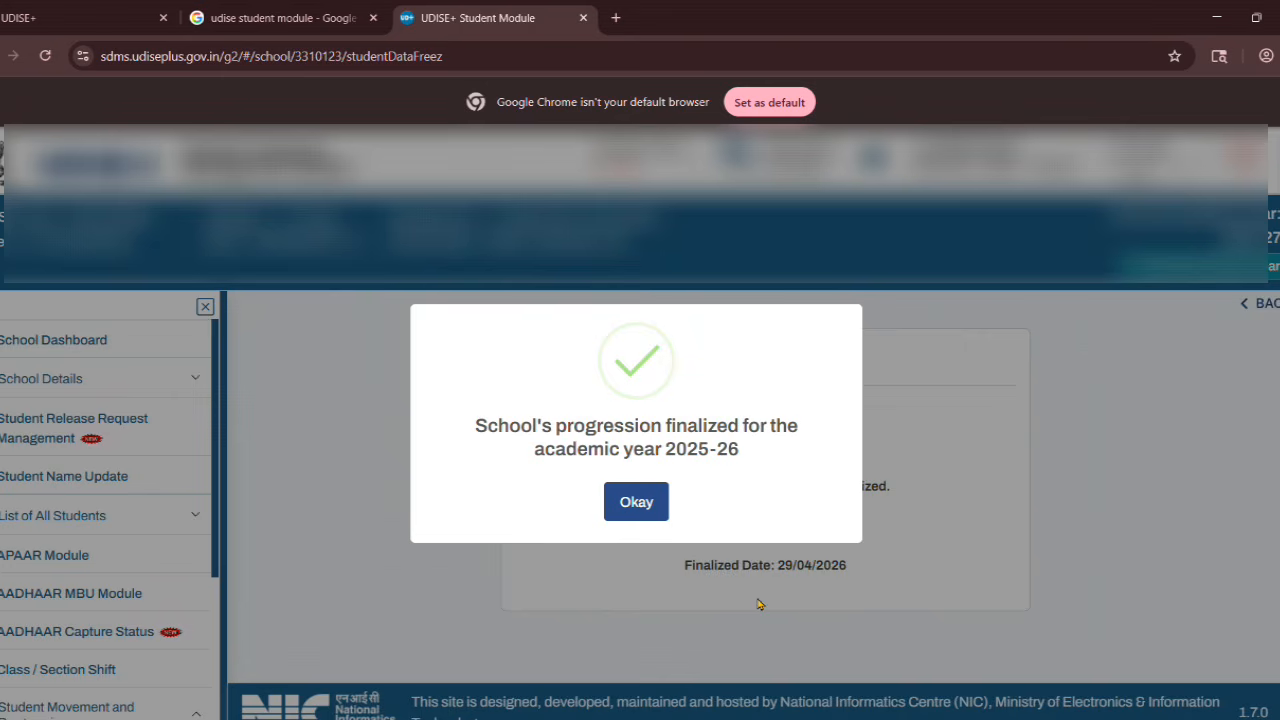
pyautogui.click(646, 502)
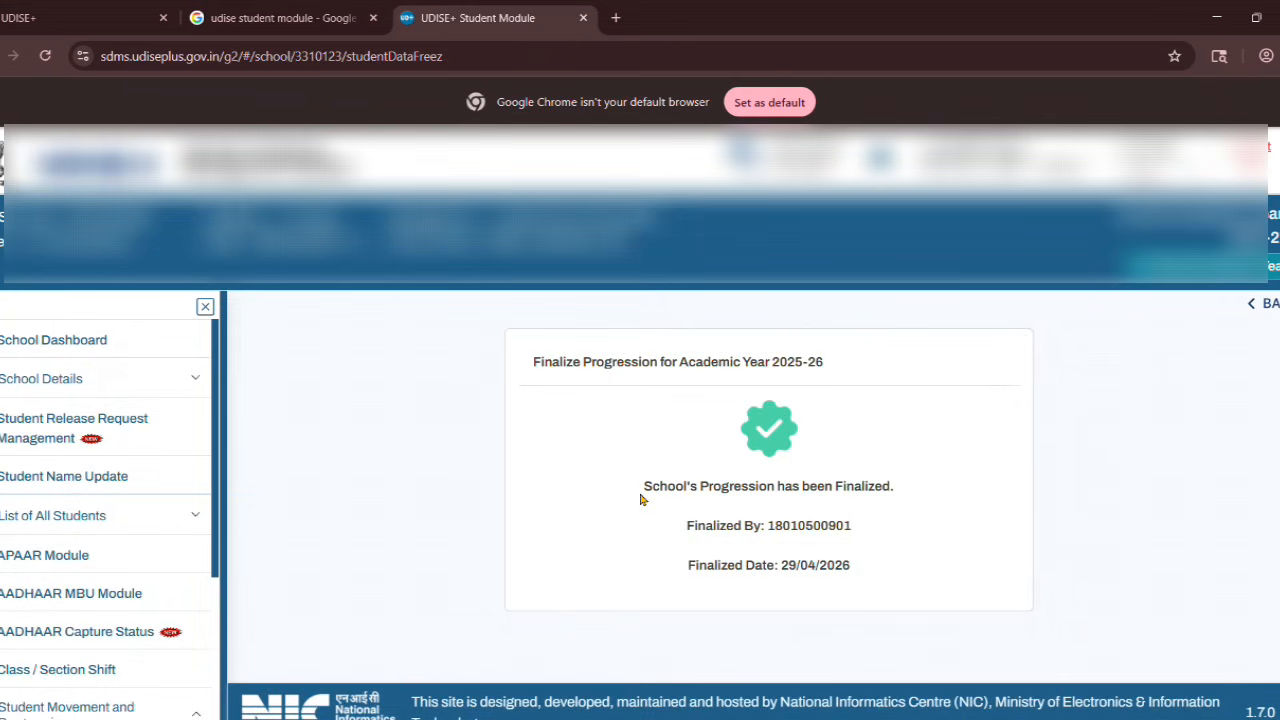